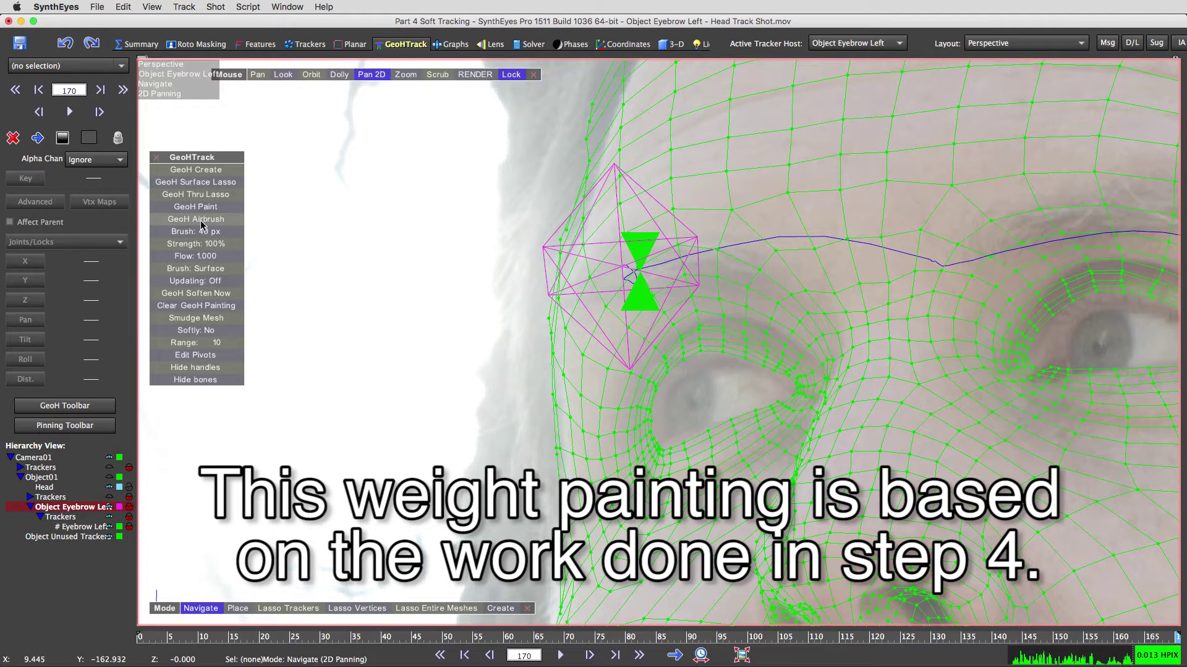
Activate the GeoH Airbrush at frame 157 with a 64 px brush and a flow of 2.000.
{"action": "left_click", "coordinate": [202, 222]}
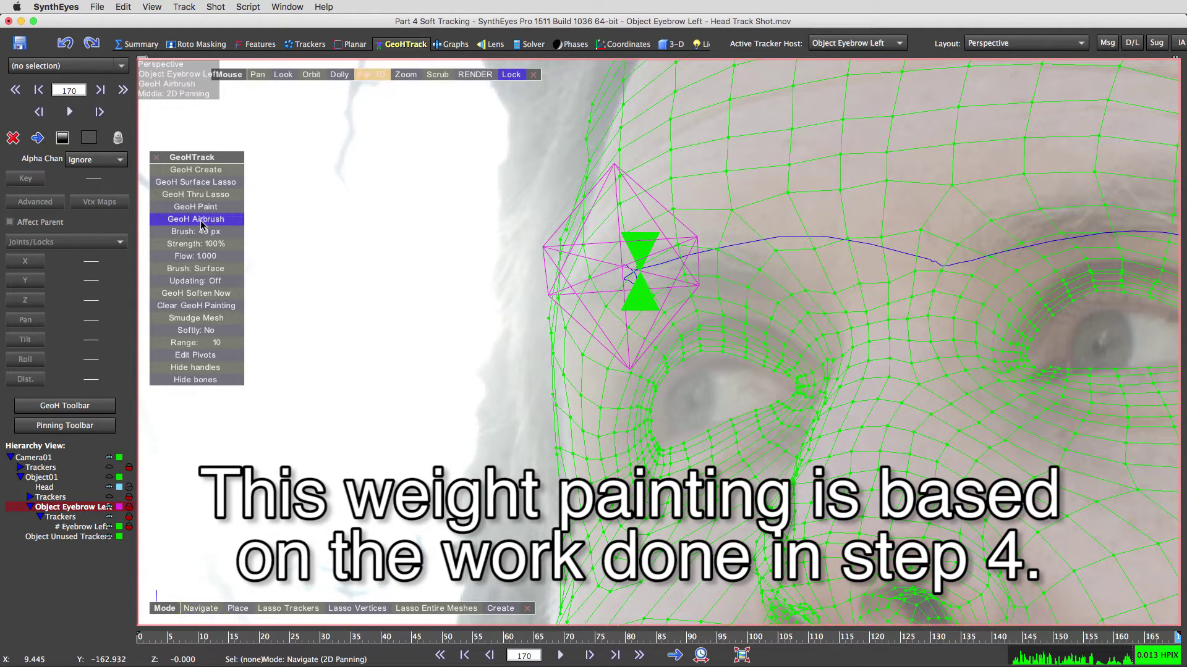
{"action": "left_click_drag", "start_coordinate": [1177, 641], "coordinate": [1098, 645]}
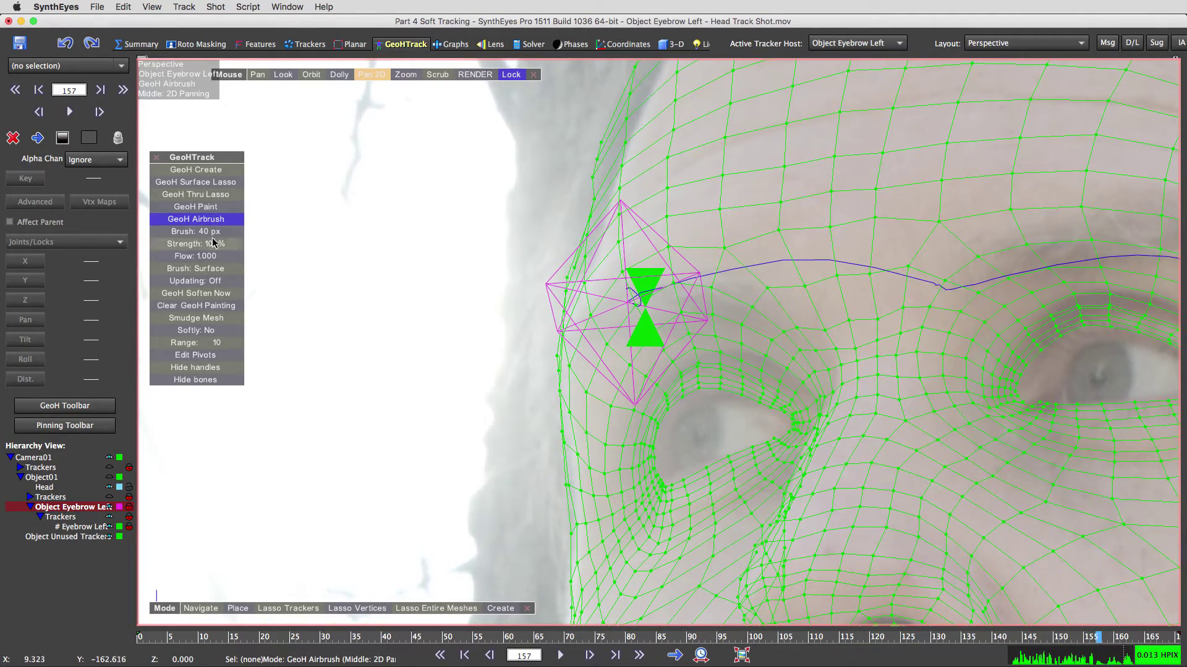
{"action": "scroll", "coordinate": [645, 285], "scroll_direction": "up", "scroll_amount": 10, "text": "shift"}
{"action": "scroll", "coordinate": [637, 309], "scroll_direction": "down", "scroll_amount": 4}
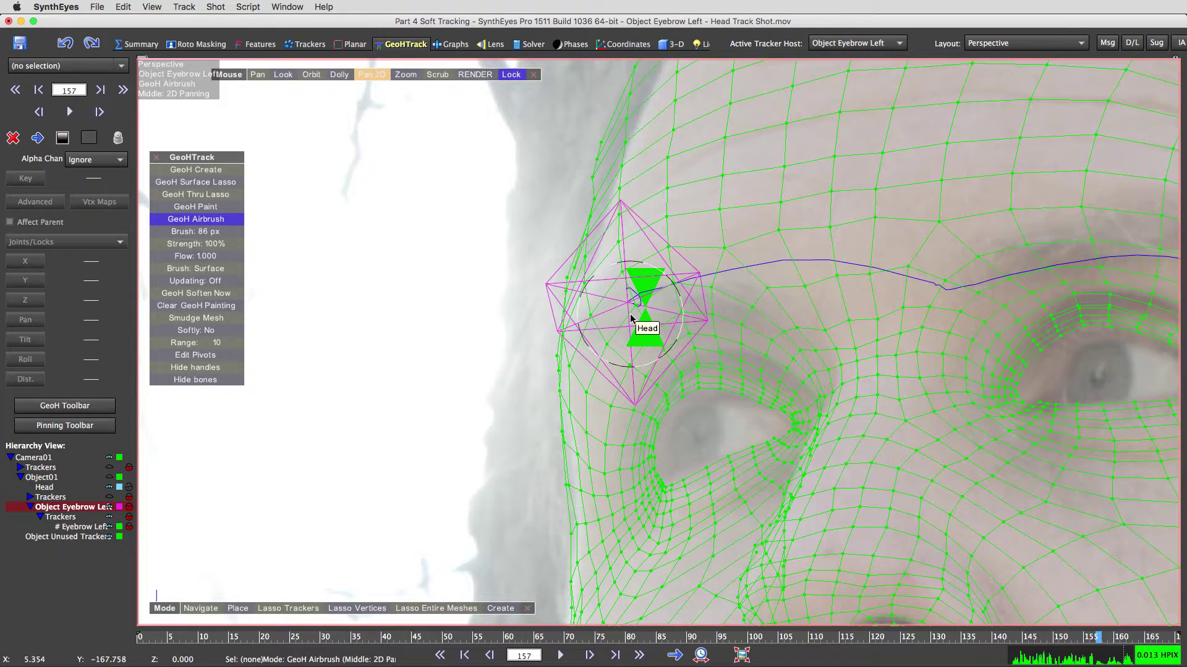
{"action": "scroll", "coordinate": [630, 318], "scroll_direction": "up", "scroll_amount": 1}
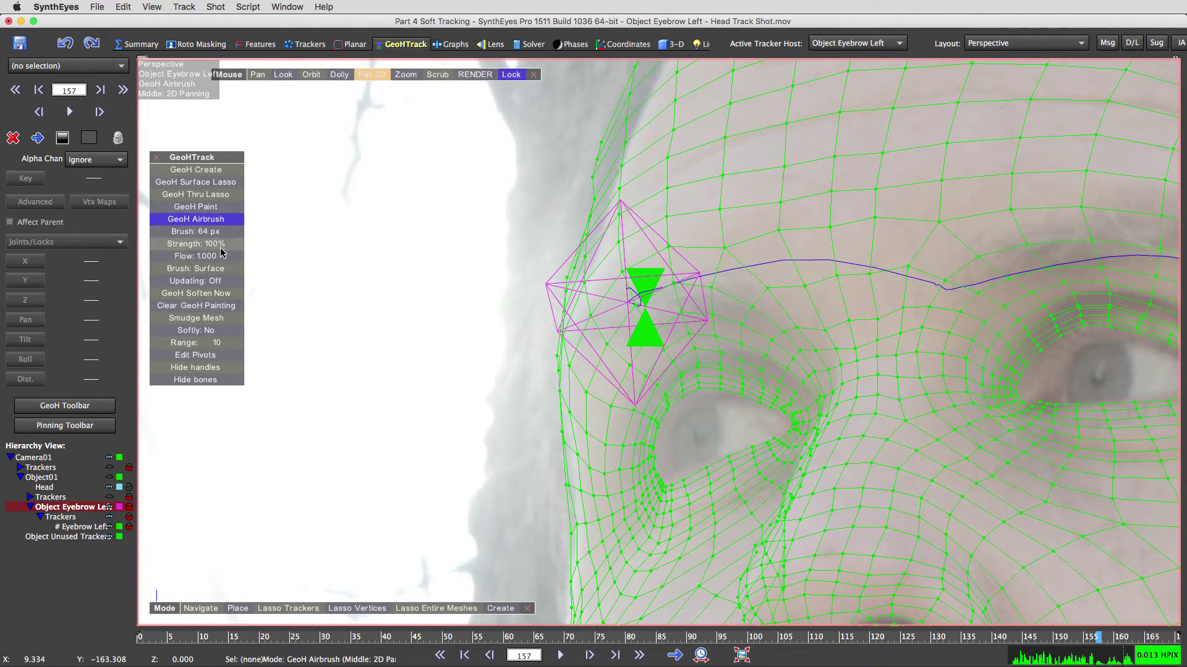
{"action": "left_click_drag", "start_coordinate": [212, 255], "coordinate": [652, 283]}
Select Object Eyebrow Left, hide its wireframe marker in the view and hide the handles.
{"action": "left_click", "coordinate": [629, 312]}
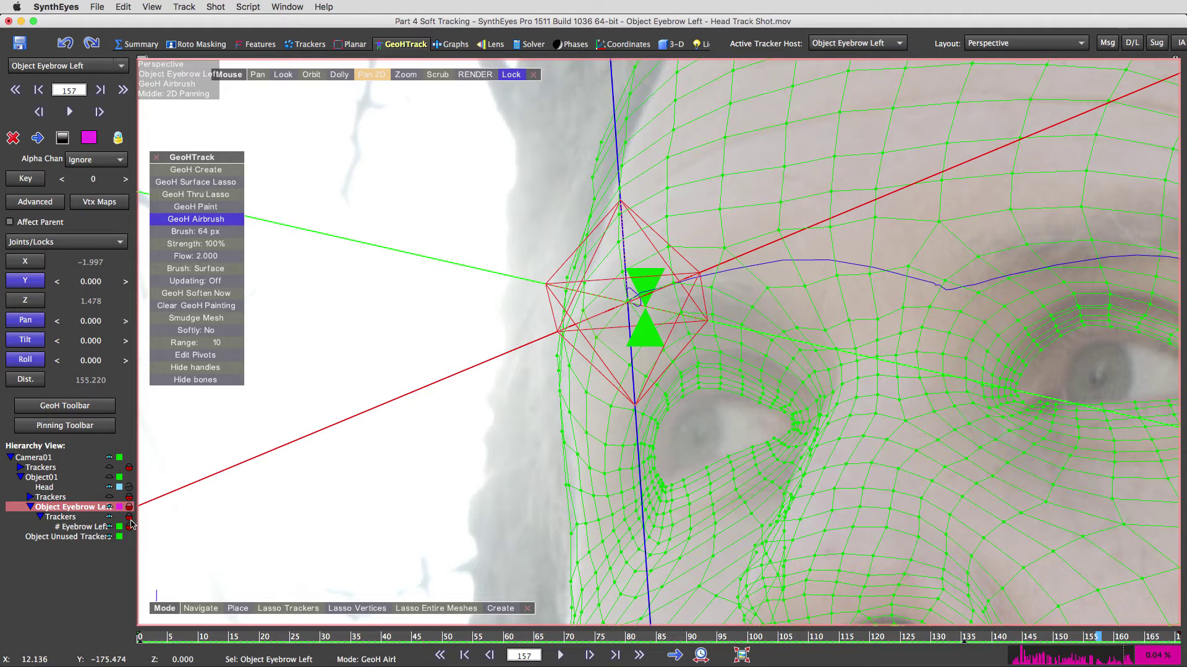
{"action": "left_click", "coordinate": [109, 508]}
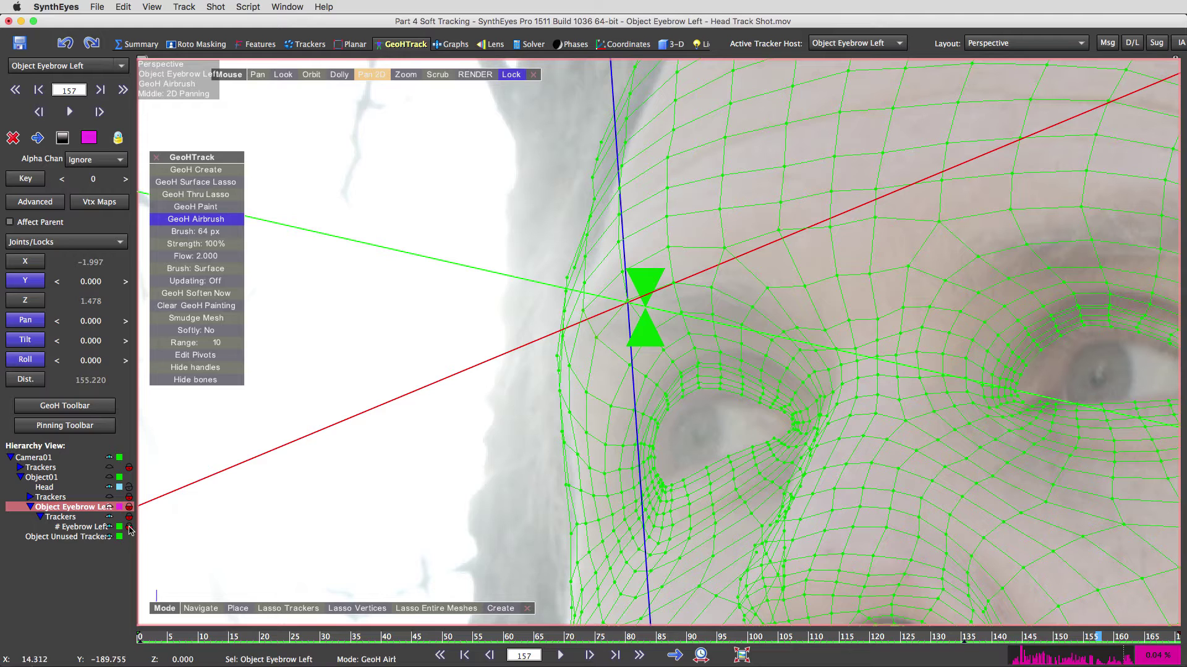
{"action": "left_click", "coordinate": [195, 368]}
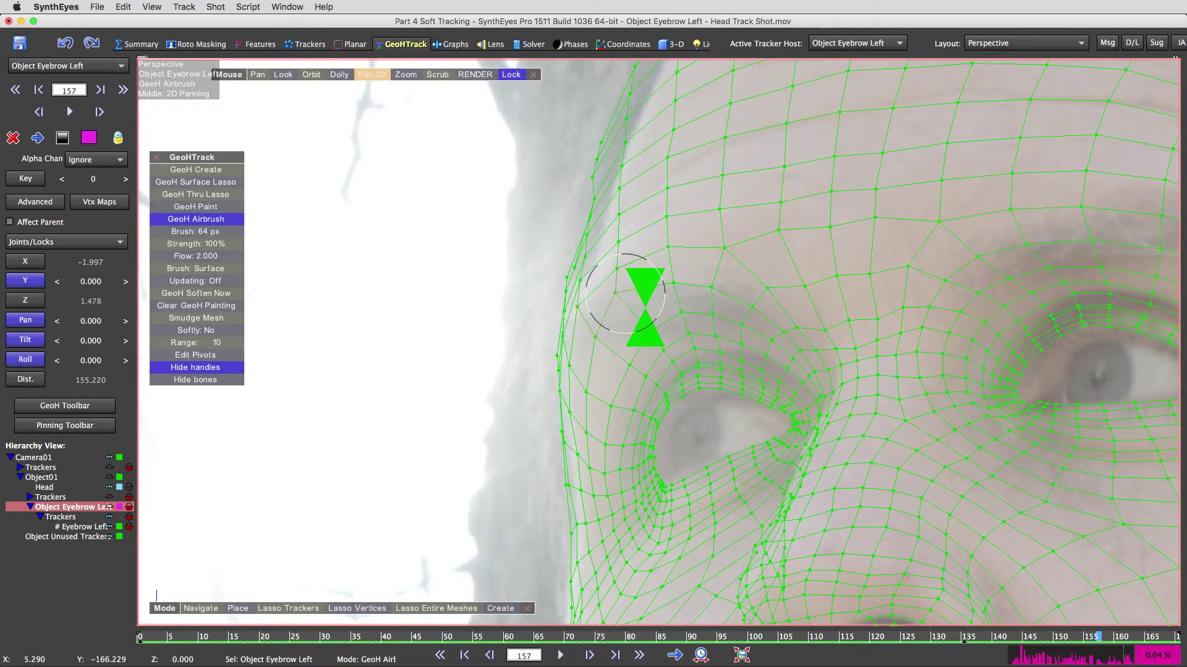
Airbrush the left eyebrow's weights onto the mesh above the eye and along the outer brow with the 64 px brush.
{"action": "mouse_move", "coordinate": [624, 294]}
{"action": "left_mouse_down"}
{"action": "mouse_move", "coordinate": [676, 251]}
{"action": "mouse_move", "coordinate": [675, 193]}
{"action": "mouse_move", "coordinate": [618, 229]}
{"action": "mouse_move", "coordinate": [587, 309]}
{"action": "mouse_move", "coordinate": [612, 389]}
{"action": "mouse_move", "coordinate": [720, 260]}
{"action": "mouse_move", "coordinate": [693, 165]}
{"action": "mouse_move", "coordinate": [631, 204]}
{"action": "mouse_move", "coordinate": [556, 344]}
{"action": "mouse_move", "coordinate": [564, 435]}
{"action": "mouse_move", "coordinate": [607, 231]}
{"action": "mouse_move", "coordinate": [739, 235]}
{"action": "mouse_move", "coordinate": [721, 198]}
{"action": "mouse_move", "coordinate": [682, 264]}
{"action": "mouse_move", "coordinate": [649, 278]}
{"action": "mouse_move", "coordinate": [630, 247]}
{"action": "mouse_move", "coordinate": [566, 295]}
{"action": "mouse_move", "coordinate": [626, 348]}
{"action": "mouse_move", "coordinate": [696, 309]}
{"action": "mouse_move", "coordinate": [618, 365]}
{"action": "mouse_move", "coordinate": [559, 433]}
{"action": "mouse_move", "coordinate": [563, 322]}
{"action": "mouse_move", "coordinate": [624, 194]}
{"action": "mouse_move", "coordinate": [593, 189]}
{"action": "mouse_move", "coordinate": [637, 191]}
{"action": "left_mouse_up"}
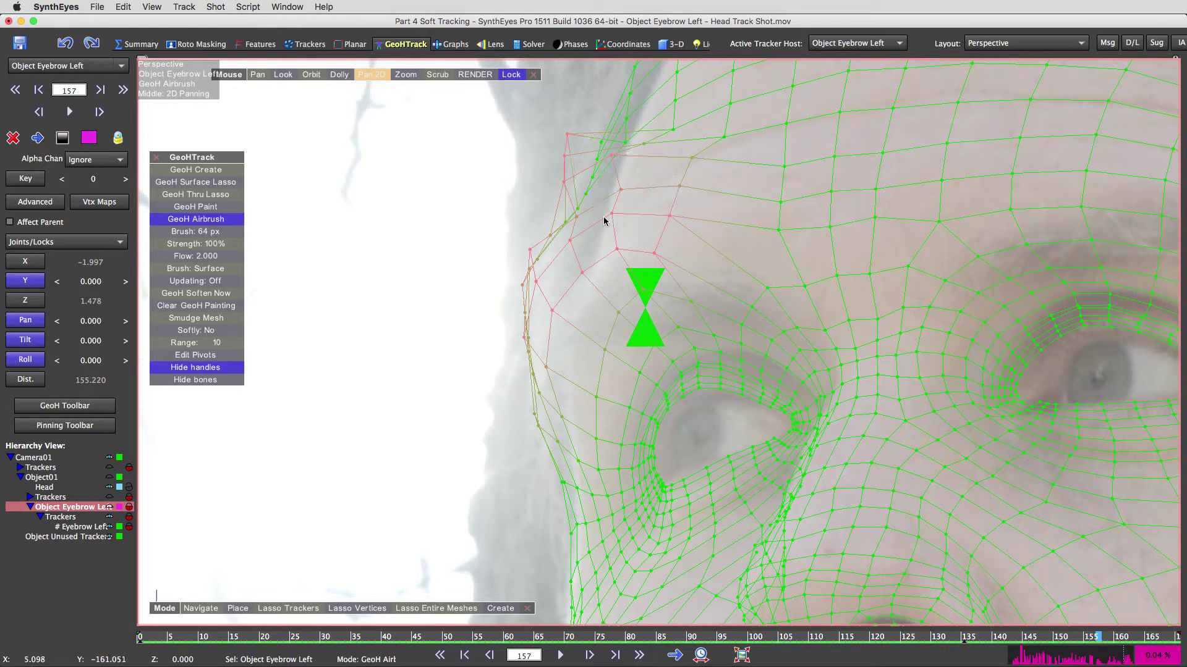
{"action": "mouse_move", "coordinate": [557, 114]}
{"action": "left_mouse_down"}
{"action": "mouse_move", "coordinate": [567, 145]}
{"action": "mouse_move", "coordinate": [556, 157]}
{"action": "mouse_move", "coordinate": [603, 126]}
{"action": "mouse_move", "coordinate": [586, 125]}
{"action": "left_mouse_up"}
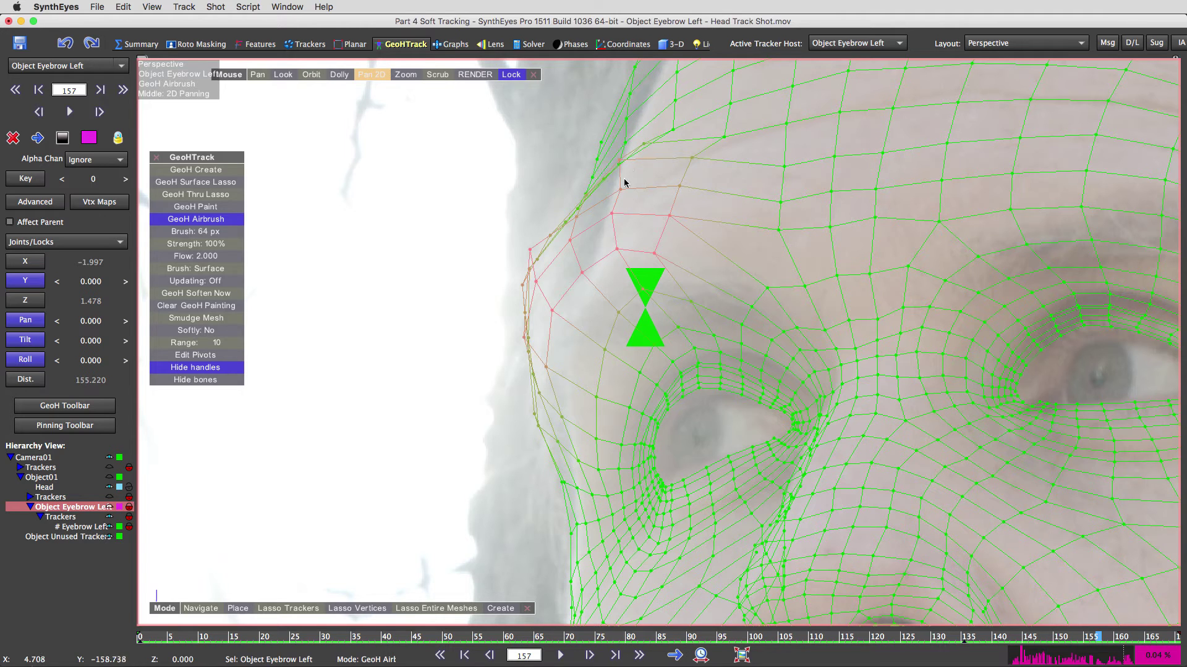
{"action": "left_click_drag", "start_coordinate": [620, 164], "coordinate": [623, 172]}
Refine the weights at the upper and outer edges of the left brow with progressively smaller brushes down to 12 px.
{"action": "scroll", "coordinate": [637, 198], "scroll_direction": "up", "scroll_amount": 3}
{"action": "scroll", "coordinate": [636, 198], "scroll_direction": "down", "scroll_amount": 5}
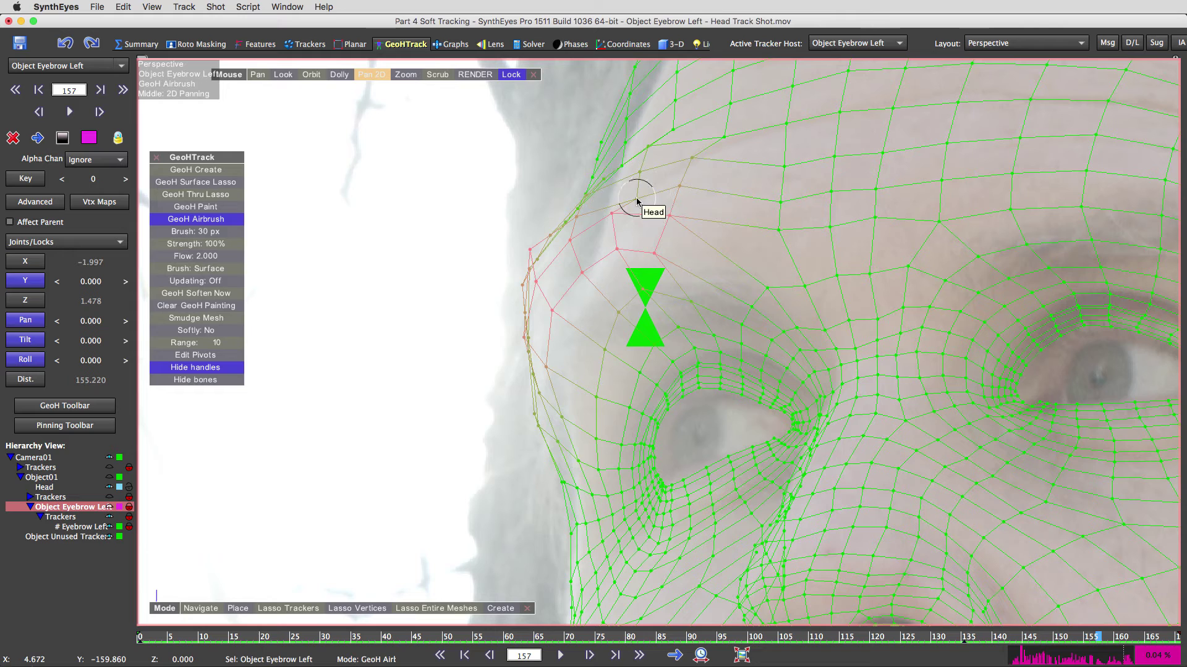
{"action": "scroll", "coordinate": [637, 199], "scroll_direction": "down", "scroll_amount": 5}
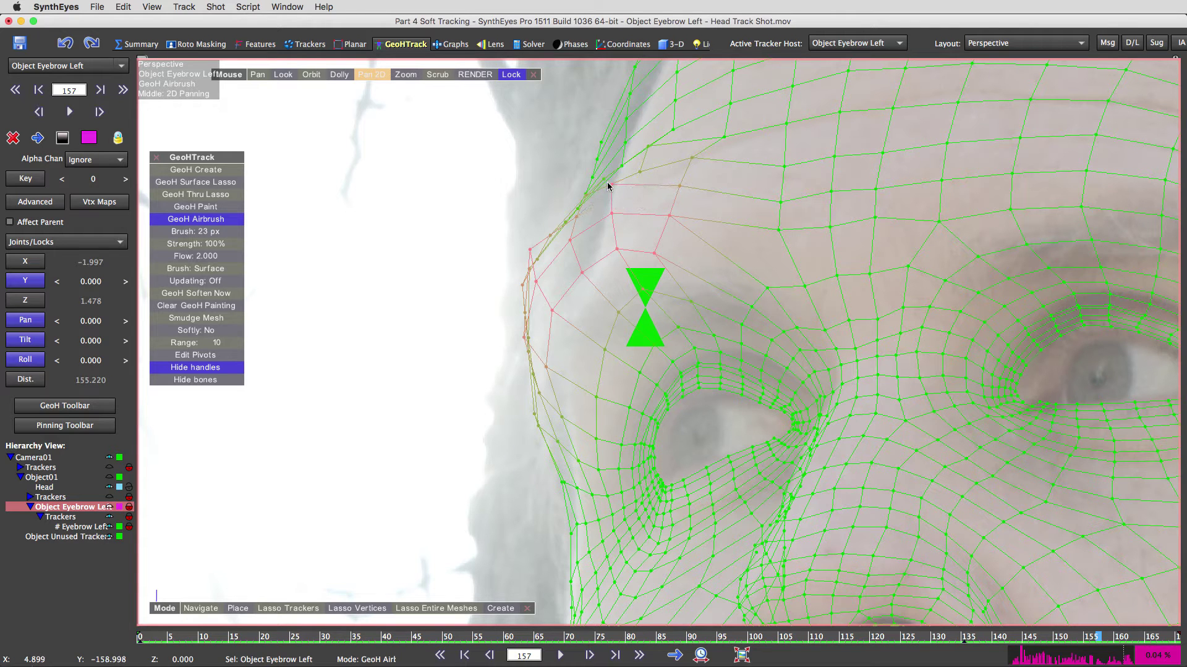
{"action": "left_click", "coordinate": [611, 187]}
{"action": "left_click_drag", "start_coordinate": [641, 179], "coordinate": [640, 178]}
{"action": "mouse_move", "coordinate": [545, 248]}
{"action": "left_mouse_down"}
{"action": "mouse_move", "coordinate": [535, 252]}
{"action": "mouse_move", "coordinate": [582, 282]}
{"action": "left_mouse_up"}
Check the brow at frame 146 and touch up its weights at frame 151 with brushes of 11 and 17 px.
{"action": "left_click_drag", "start_coordinate": [1095, 641], "coordinate": [1031, 640]}
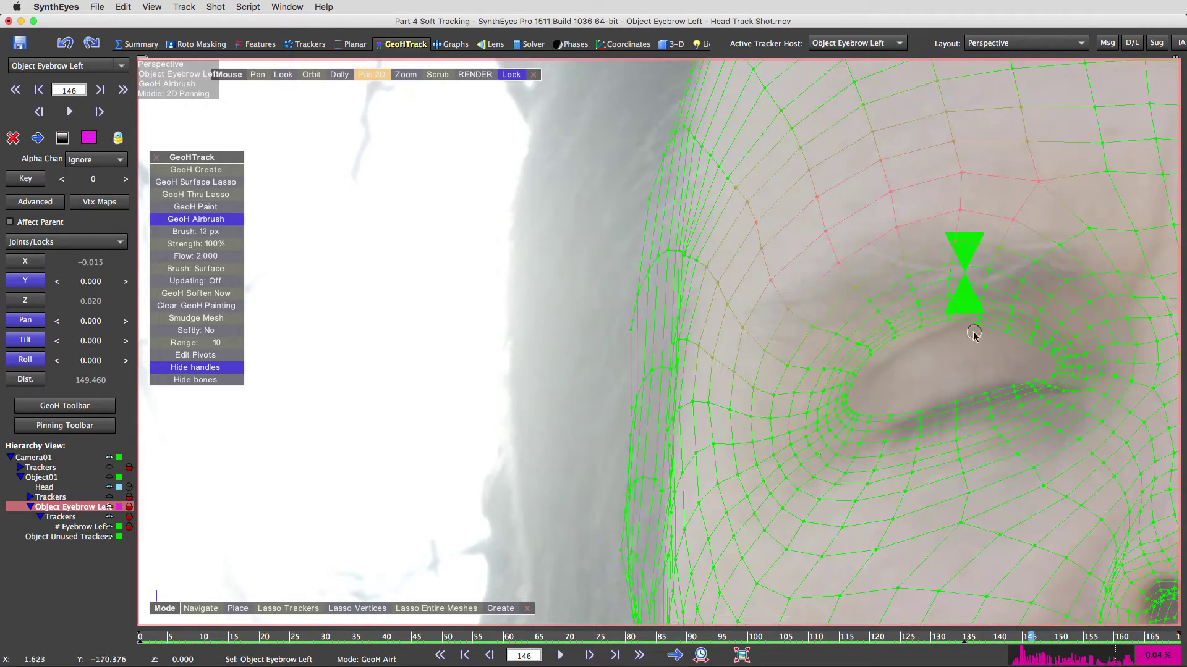
{"action": "key", "text": "bracketleft"}
{"action": "scroll", "coordinate": [870, 194], "scroll_direction": "down", "scroll_amount": 5}
{"action": "left_click_drag", "start_coordinate": [1030, 639], "coordinate": [1063, 644]}
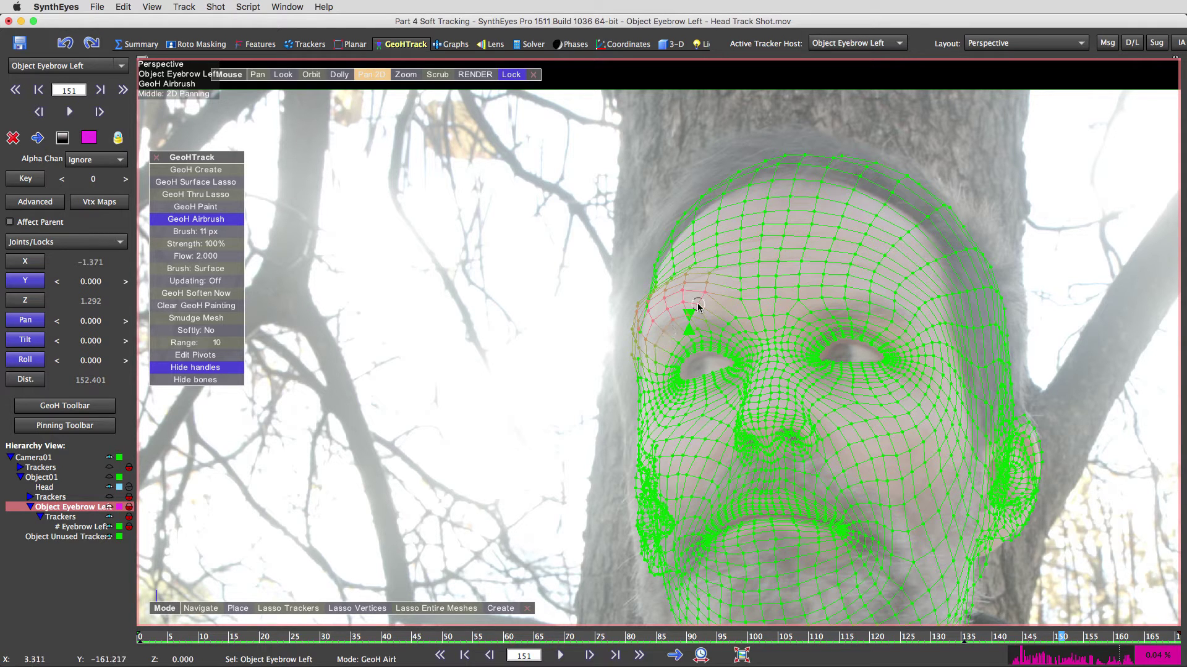
{"action": "scroll", "coordinate": [698, 304], "scroll_direction": "up", "scroll_amount": 3}
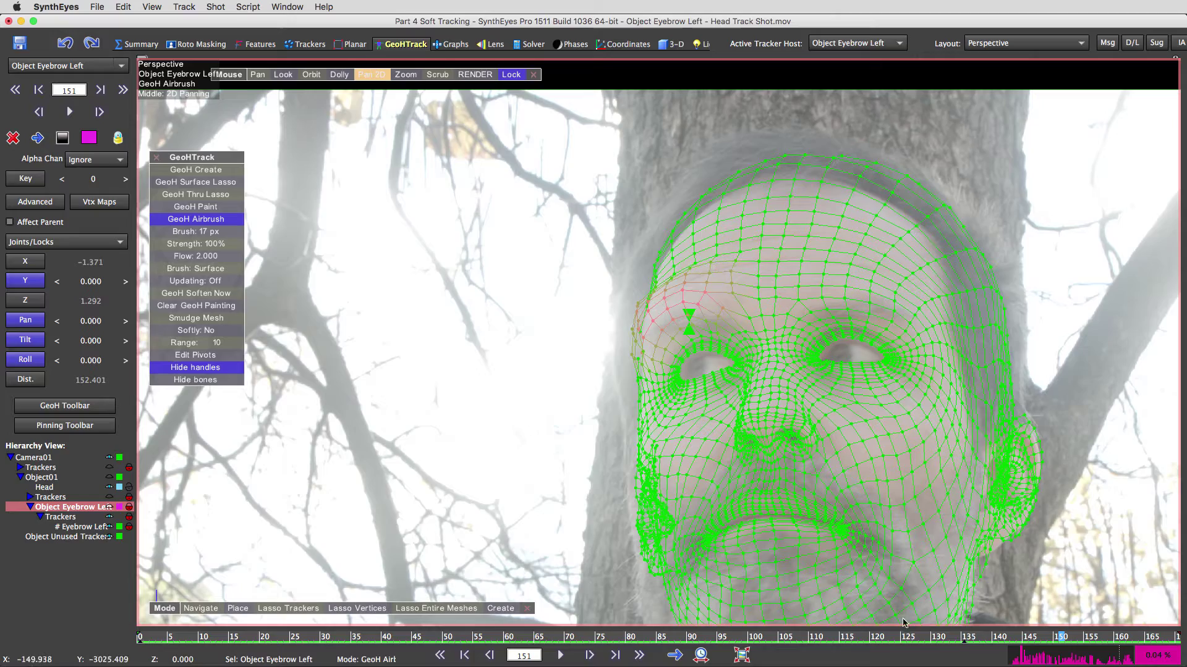
{"action": "mouse_move", "coordinate": [1077, 633]}
{"action": "left_mouse_down"}
{"action": "mouse_move", "coordinate": [1028, 637]}
{"action": "mouse_move", "coordinate": [1061, 632]}
{"action": "left_mouse_up"}
Set the GeoH brush to Thru, with a size of 40 px and a flow of 0.950.
{"action": "left_click", "coordinate": [197, 270]}
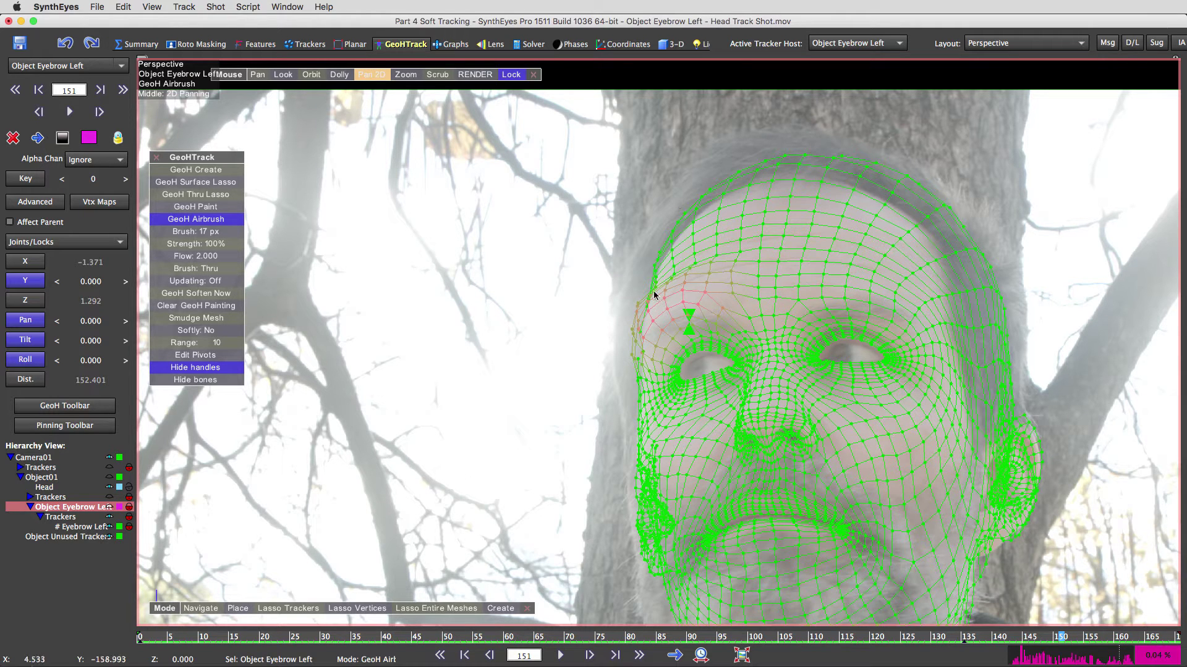
{"action": "left_click", "coordinate": [196, 207]}
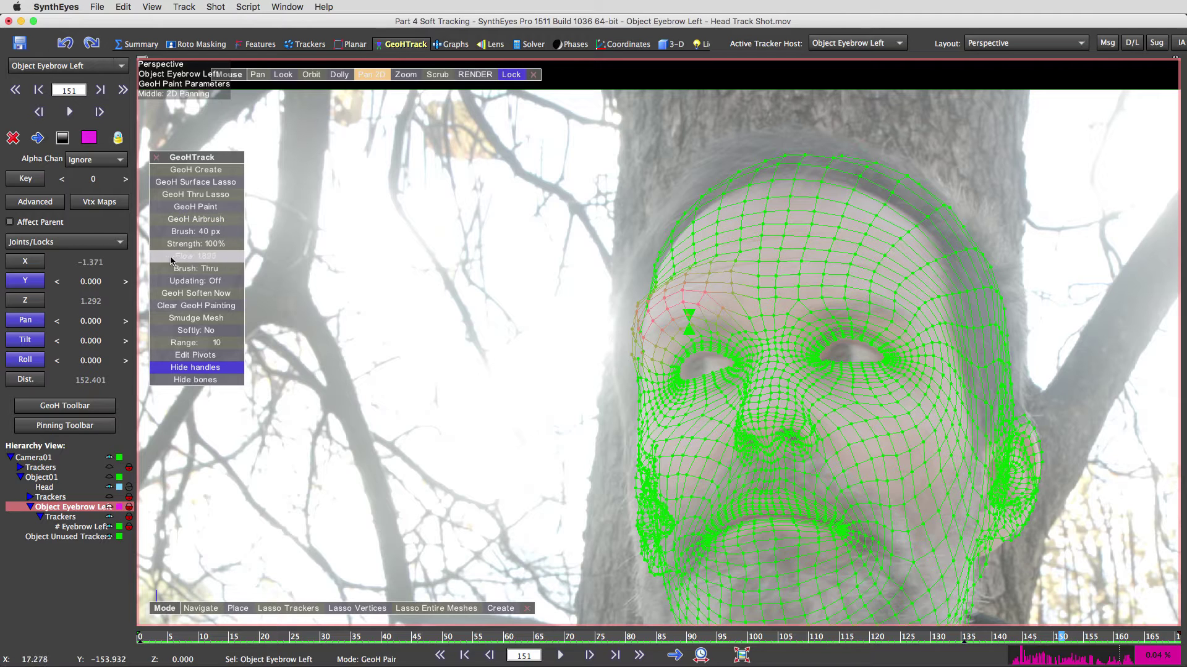
{"action": "left_click_drag", "start_coordinate": [172, 261], "coordinate": [4, 262]}
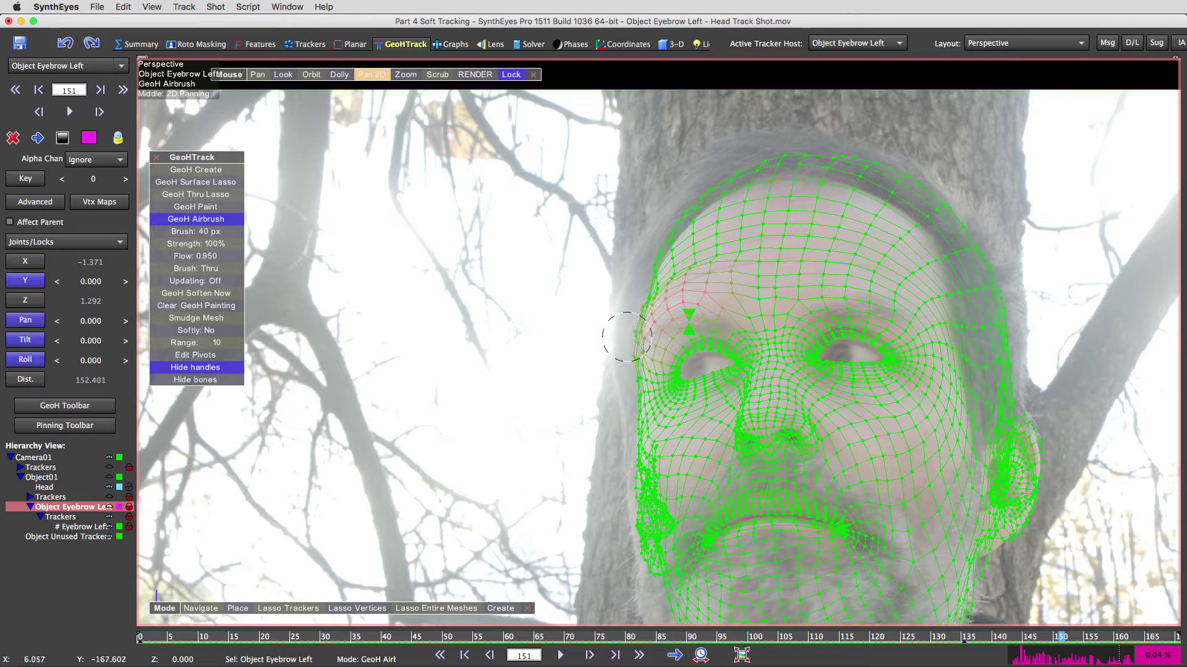
Try an airbrush stroke through the mesh along the brow's outer edge, and undo it.
{"action": "left_click_drag", "start_coordinate": [649, 289], "coordinate": [641, 322]}
{"action": "key", "text": "super+z"}
Airbrush through the mesh at the face's outer edge beside the left eye with a 59 px brush, and shrink the brush to 21 px.
{"action": "left_click_drag", "start_coordinate": [401, 81], "coordinate": [402, 80]}
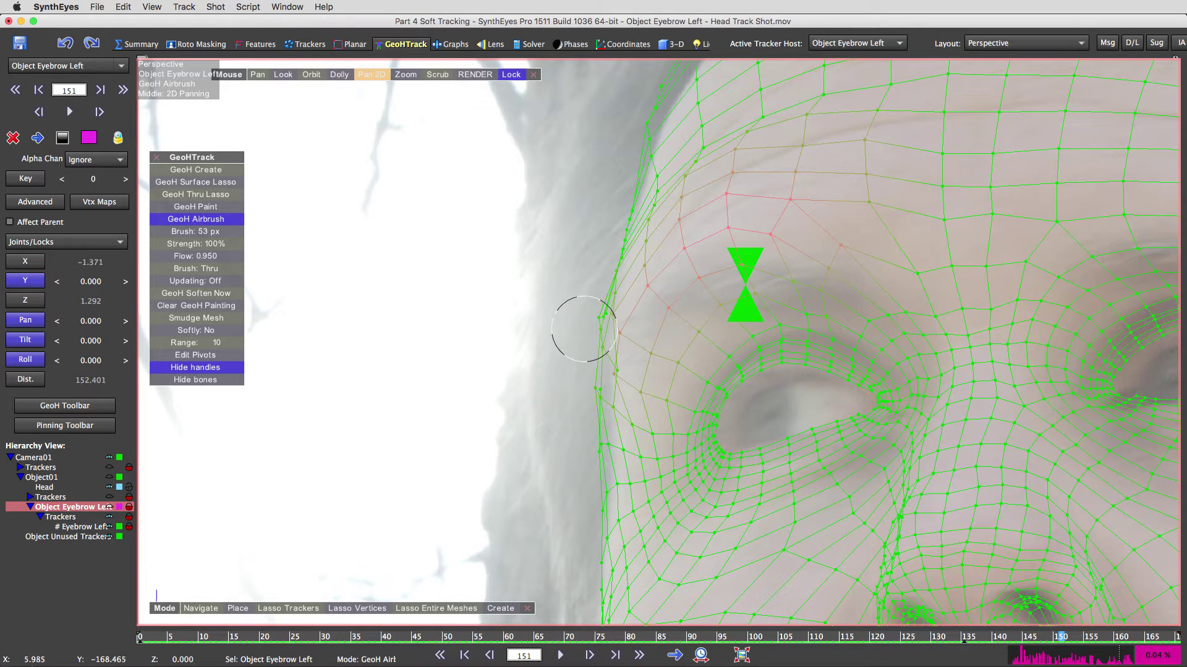
{"action": "scroll", "coordinate": [565, 410], "scroll_direction": "up", "scroll_amount": 3}
{"action": "scroll", "coordinate": [599, 340], "scroll_direction": "down", "scroll_amount": 2}
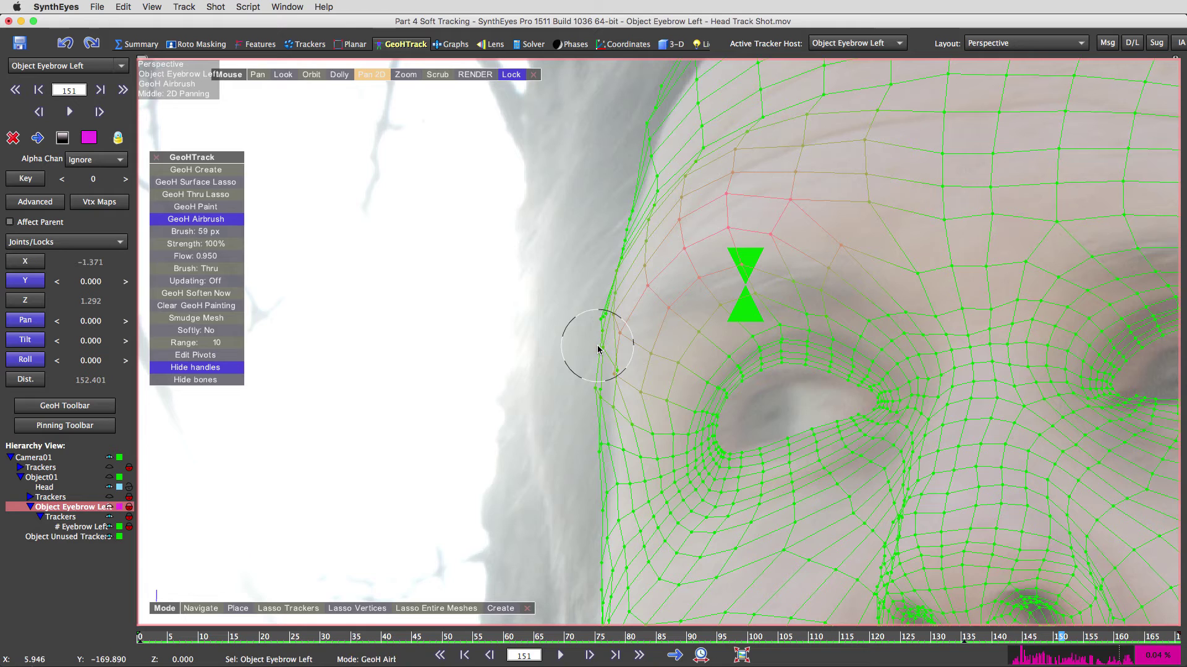
{"action": "scroll", "coordinate": [598, 350], "scroll_direction": "down", "scroll_amount": 10}
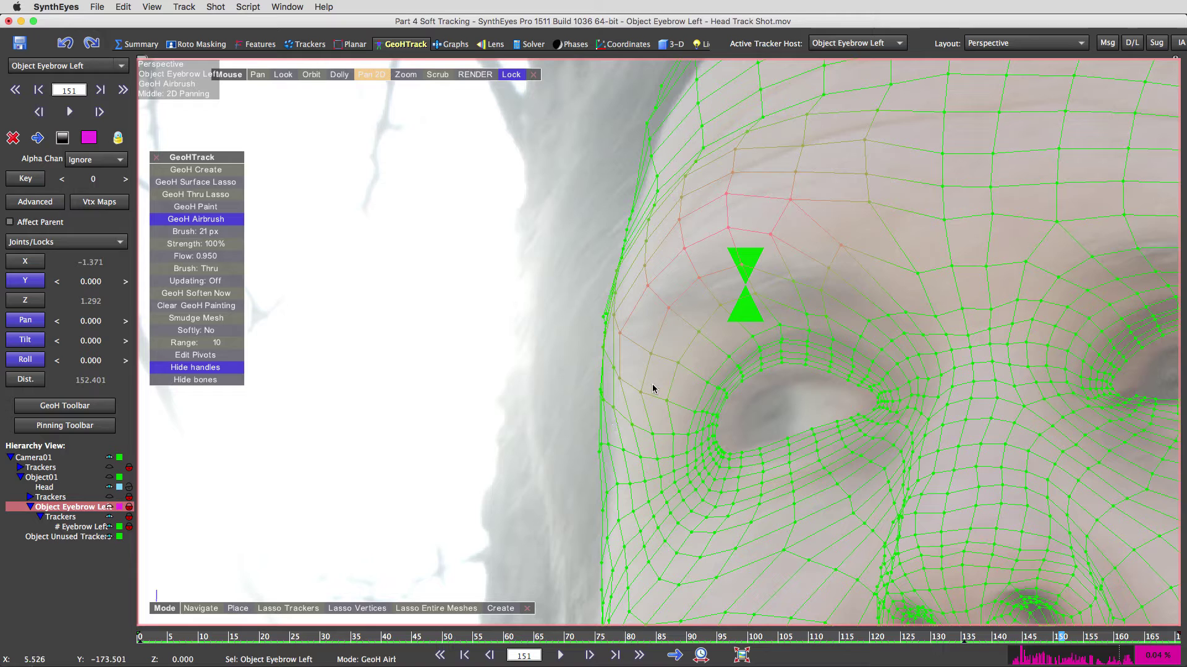
Try airbrushing through the left brow with a 202 px Thru brush, and undo the stroke.
{"action": "scroll", "coordinate": [651, 396], "scroll_direction": "up", "scroll_amount": 10}
{"action": "scroll", "coordinate": [653, 384], "scroll_direction": "up", "scroll_amount": 1}
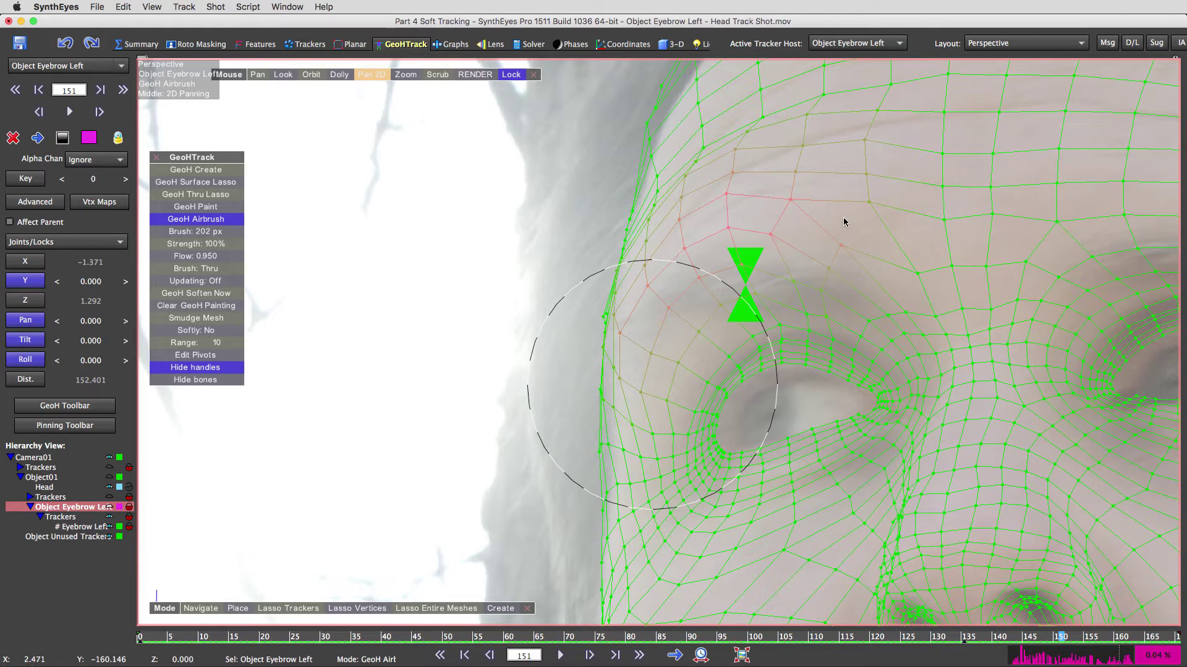
{"action": "left_click_drag", "start_coordinate": [720, 210], "coordinate": [681, 233]}
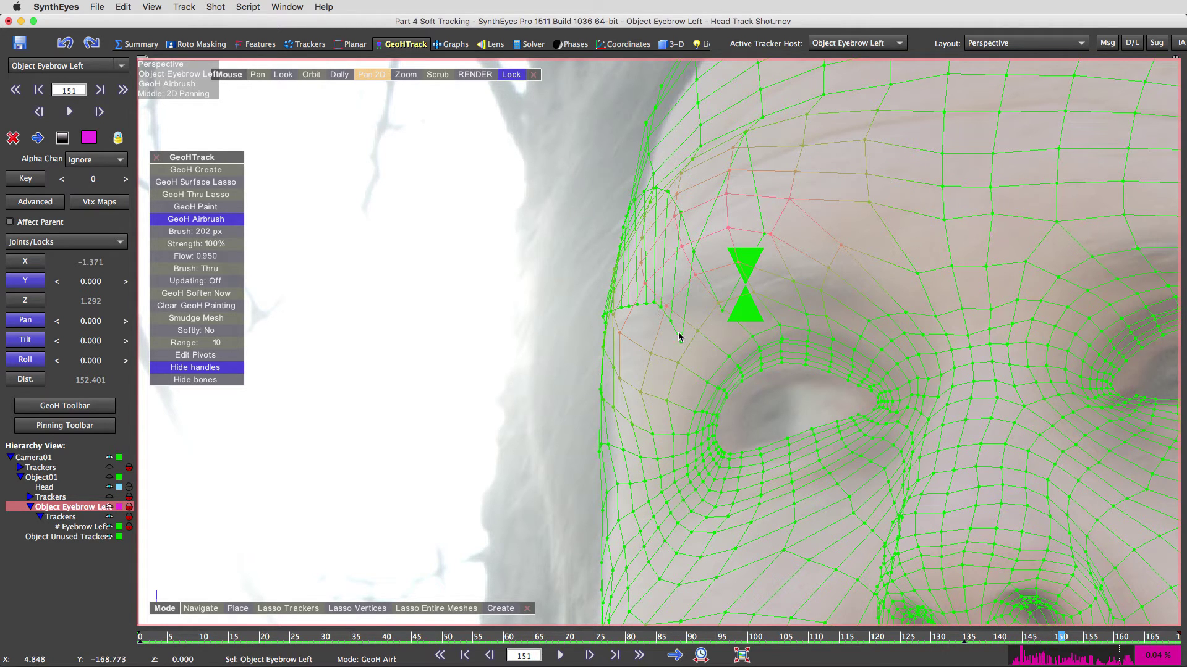
{"action": "key", "text": "super+z"}
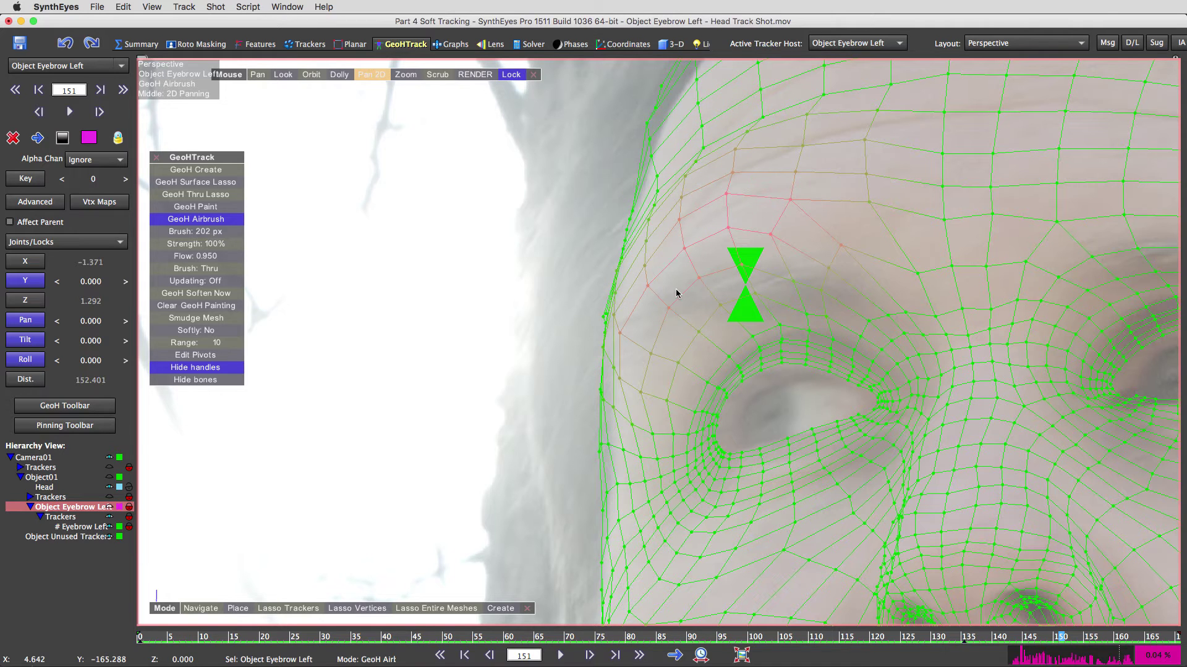
Return the brush to Surface and refine the brow weights with progressively smaller sizes, from 78 px down to 5 px.
{"action": "left_click", "coordinate": [222, 268]}
{"action": "scroll", "coordinate": [623, 345], "scroll_direction": "down", "scroll_amount": 10}
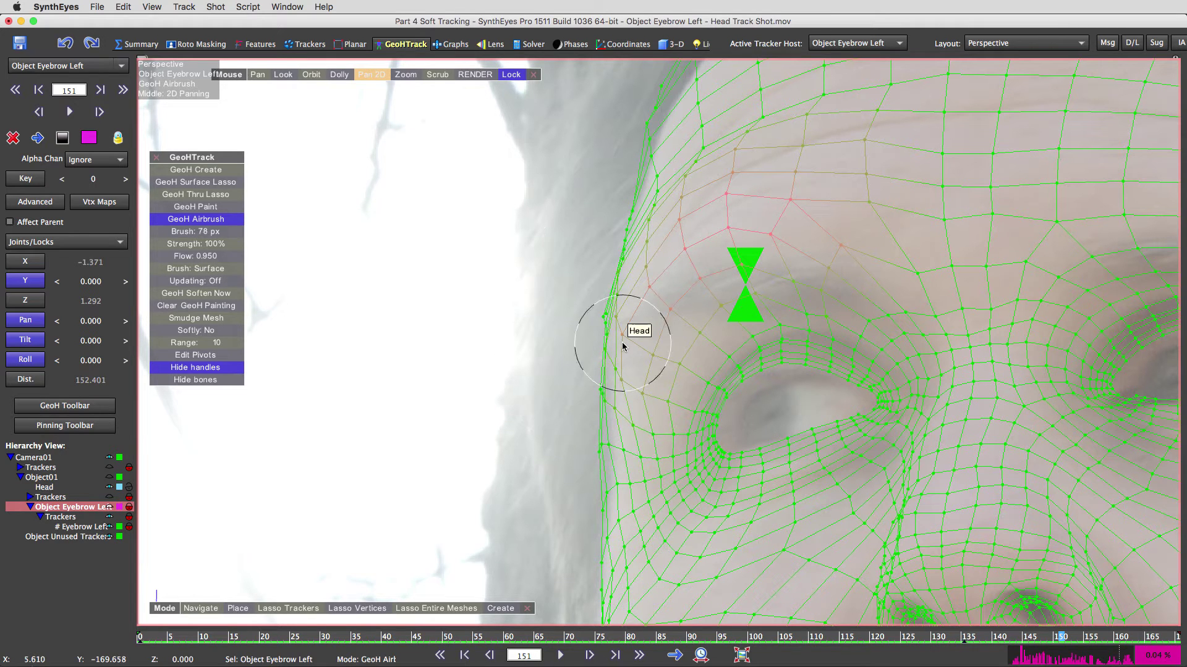
{"action": "scroll", "coordinate": [623, 345], "scroll_direction": "down", "scroll_amount": 5}
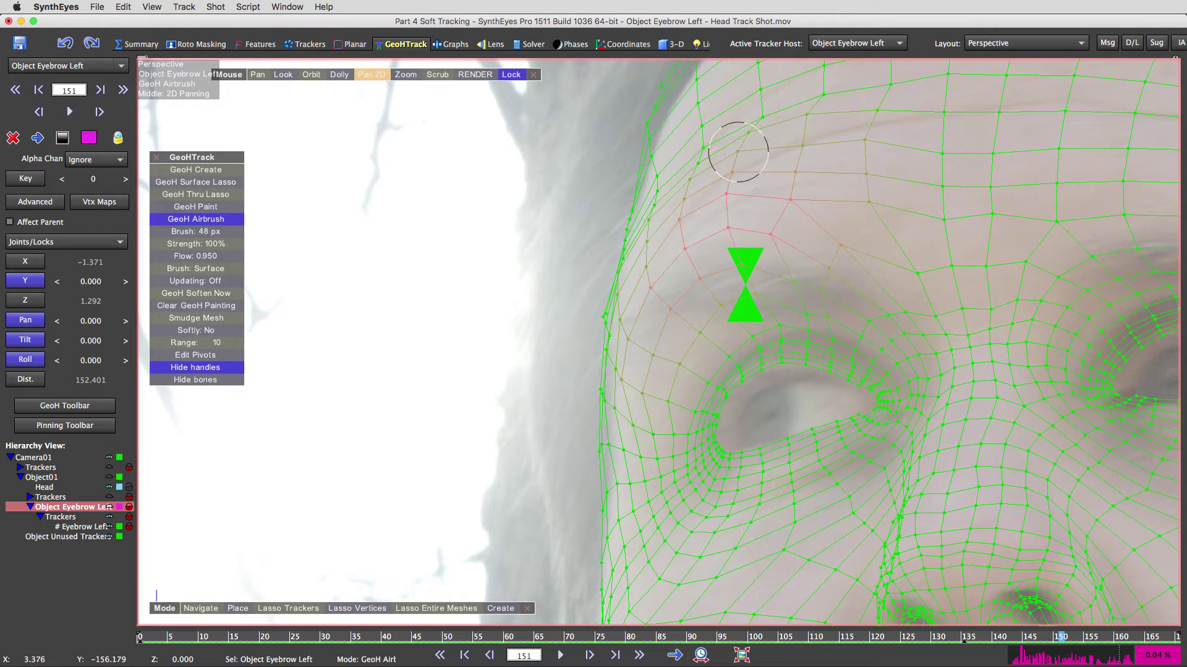
{"action": "scroll", "coordinate": [737, 153], "scroll_direction": "down", "scroll_amount": 5}
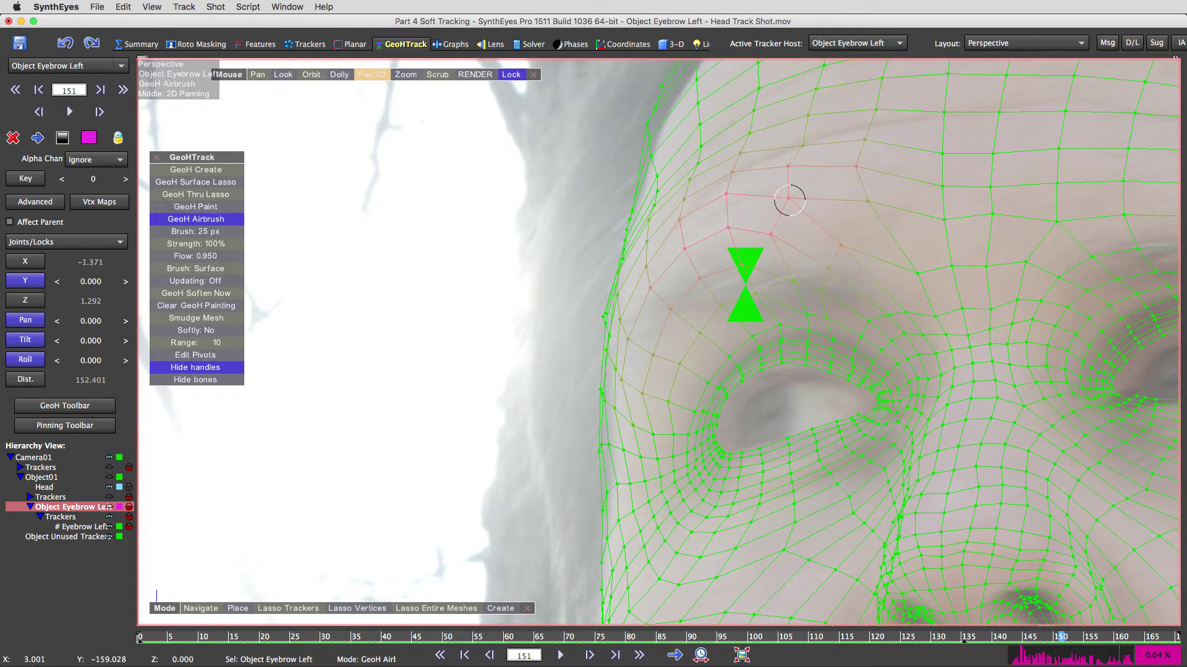
{"action": "scroll", "coordinate": [826, 221], "scroll_direction": "down", "scroll_amount": 5}
{"action": "scroll", "coordinate": [791, 278], "scroll_direction": "down", "scroll_amount": 3}
{"action": "scroll", "coordinate": [884, 422], "scroll_direction": "down", "scroll_amount": 4}
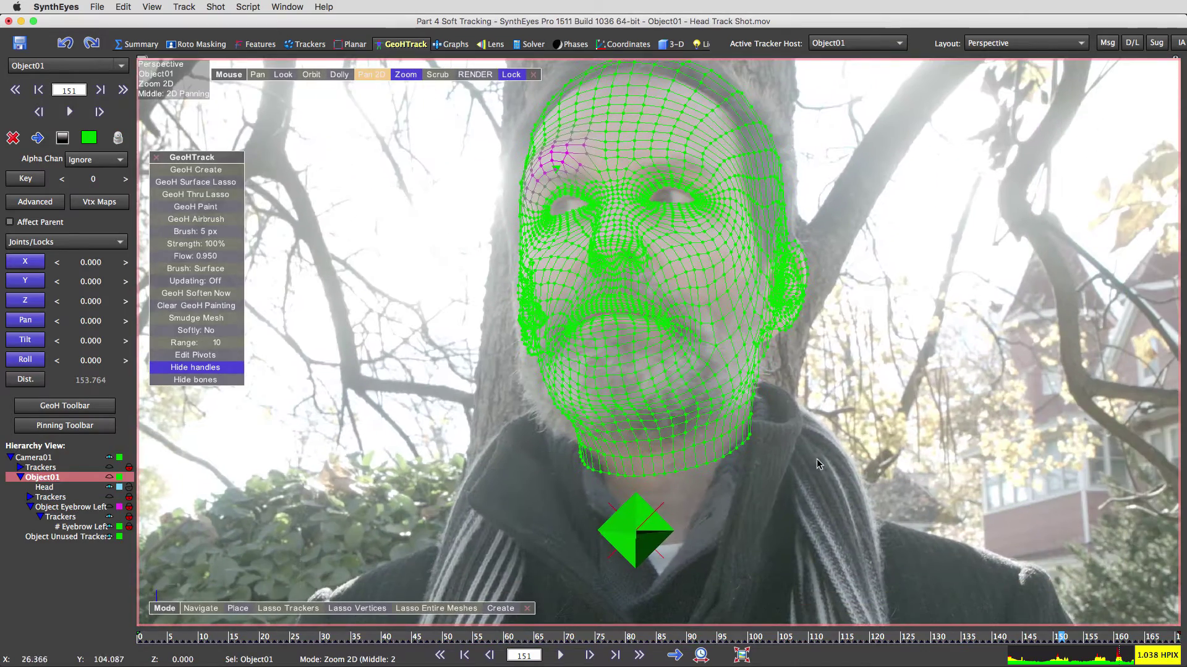
Try airbrushing through the brow profile at frame 32 with Object01 active, using a 59 px Thru brush, and undo the stroke.
{"action": "left_click", "coordinate": [715, 638]}
{"action": "left_click_drag", "start_coordinate": [714, 638], "coordinate": [335, 638]}
{"action": "left_click_drag", "start_coordinate": [800, 213], "coordinate": [800, 245]}
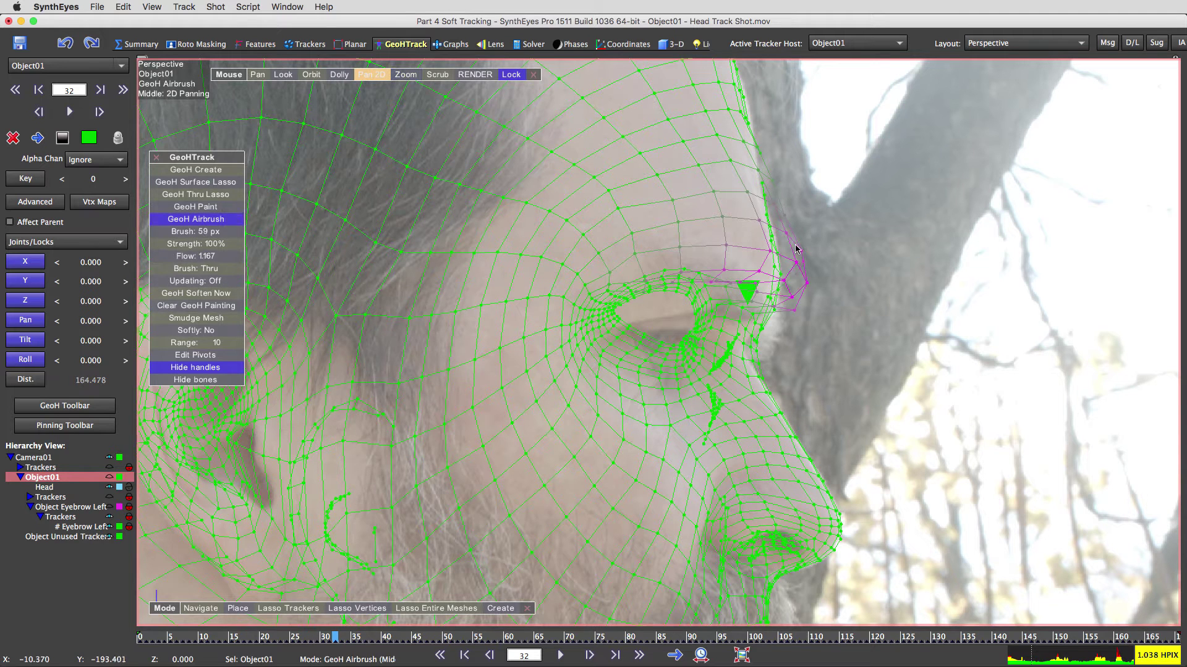
{"action": "left_click_drag", "start_coordinate": [795, 248], "coordinate": [804, 275]}
{"action": "mouse_move", "coordinate": [772, 233]}
{"action": "left_mouse_down"}
{"action": "mouse_move", "coordinate": [795, 250]}
{"action": "mouse_move", "coordinate": [767, 269]}
{"action": "mouse_move", "coordinate": [797, 256]}
{"action": "left_mouse_up"}
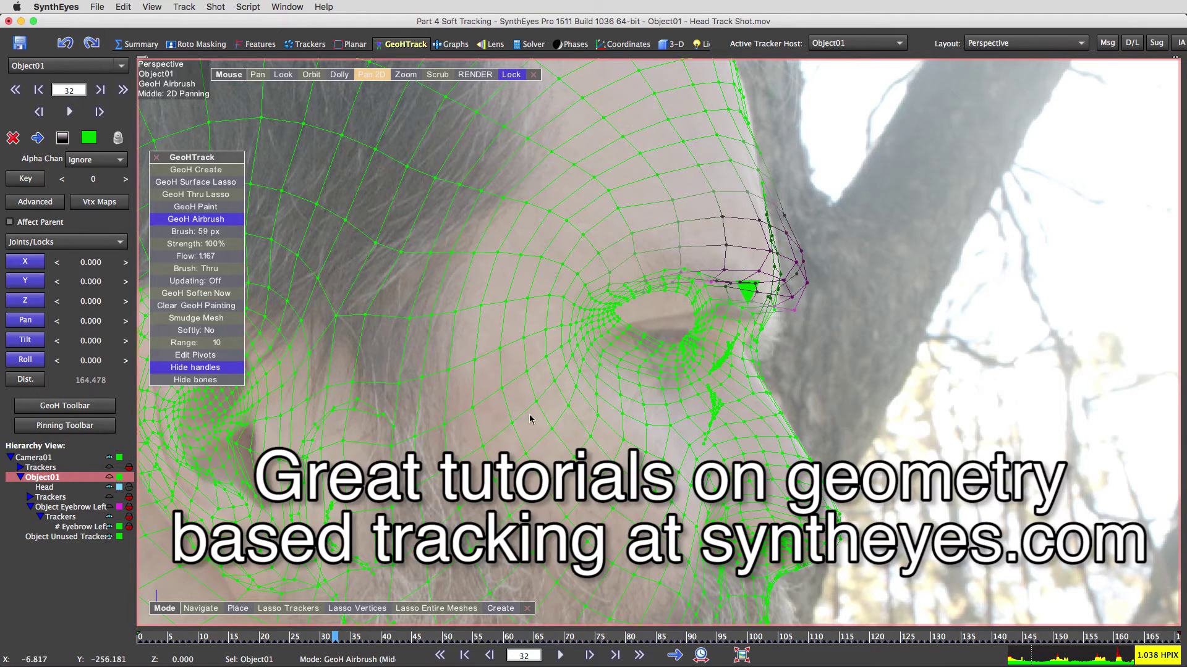
{"action": "key", "text": "super+z"}
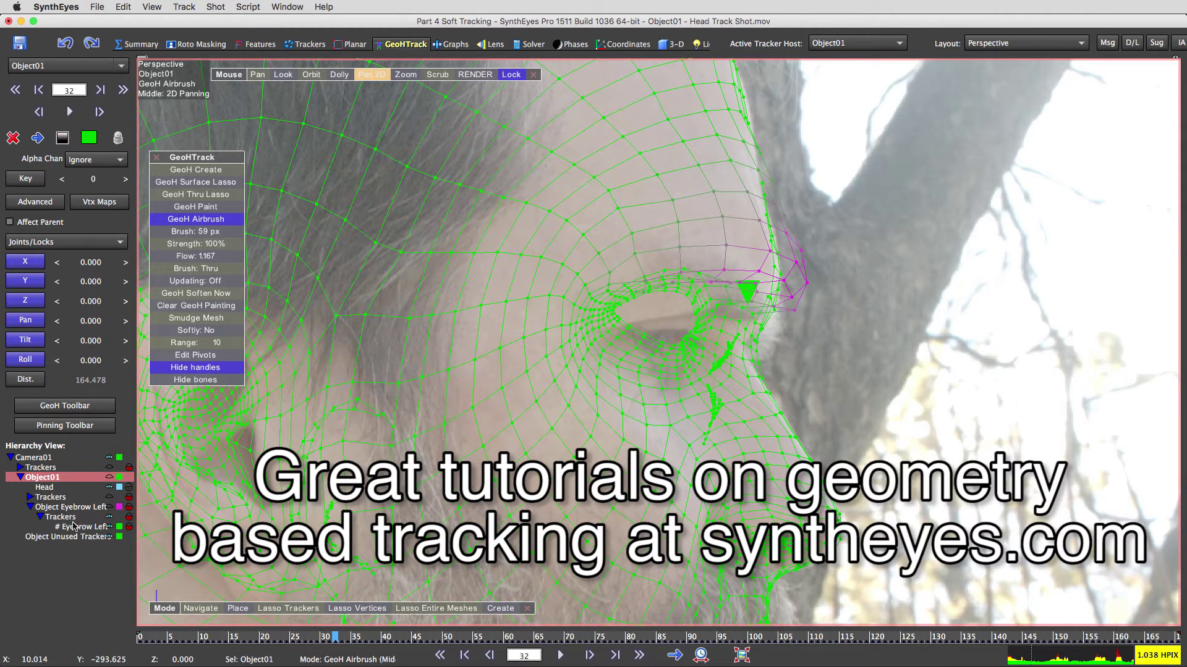
Make Object Eyebrow Left active again and play the shot through frame 170 to check the brow's deformation.
{"action": "left_click", "coordinate": [72, 507]}
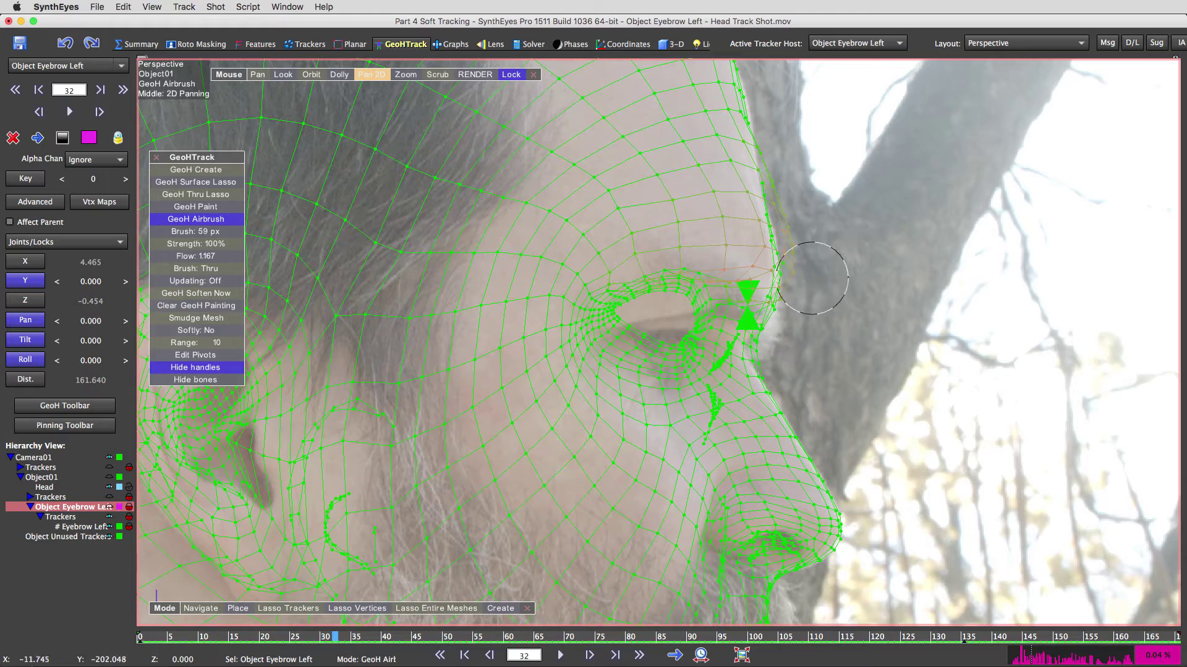
{"action": "left_click_drag", "start_coordinate": [362, 639], "coordinate": [762, 639]}
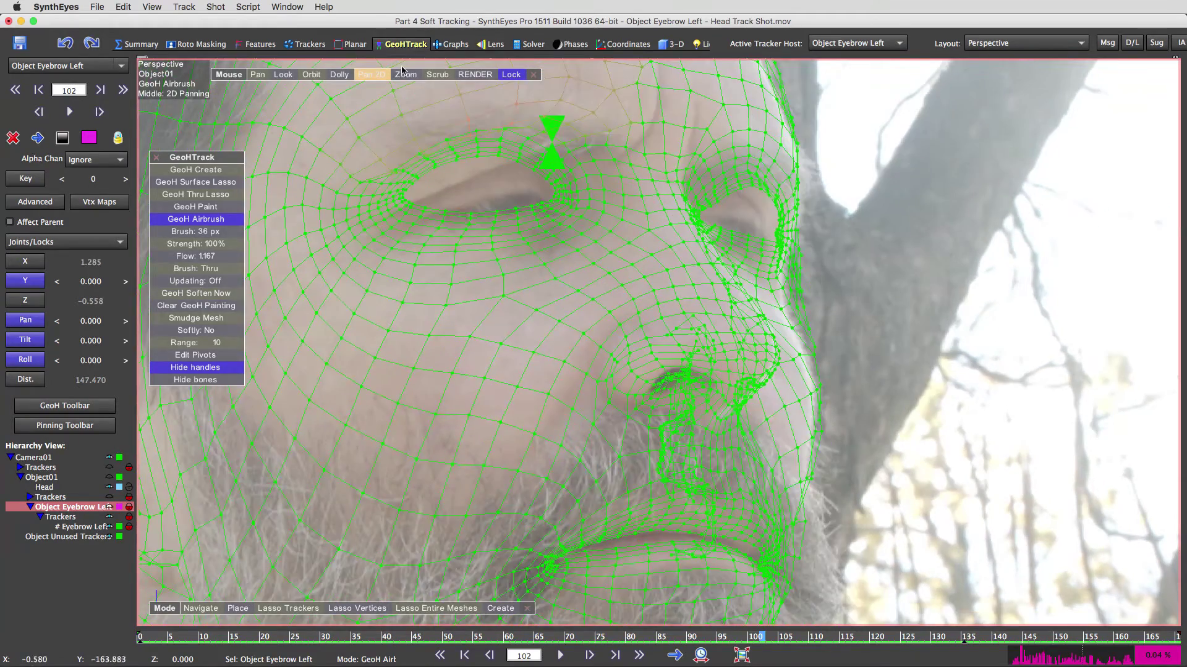
{"action": "left_click_drag", "start_coordinate": [405, 75], "coordinate": [372, 76]}
{"action": "key", "text": "space"}
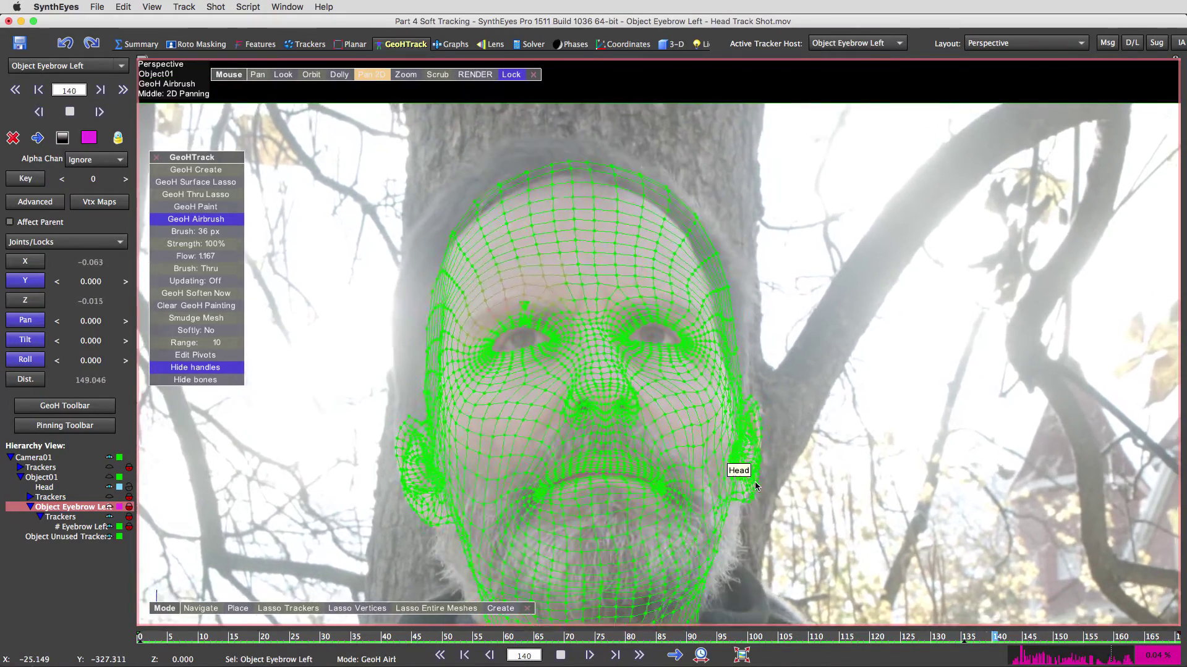
{"action": "key", "text": "space"}
{"action": "left_click_drag", "start_coordinate": [1141, 640], "coordinate": [971, 649]}
{"action": "key", "text": "space"}
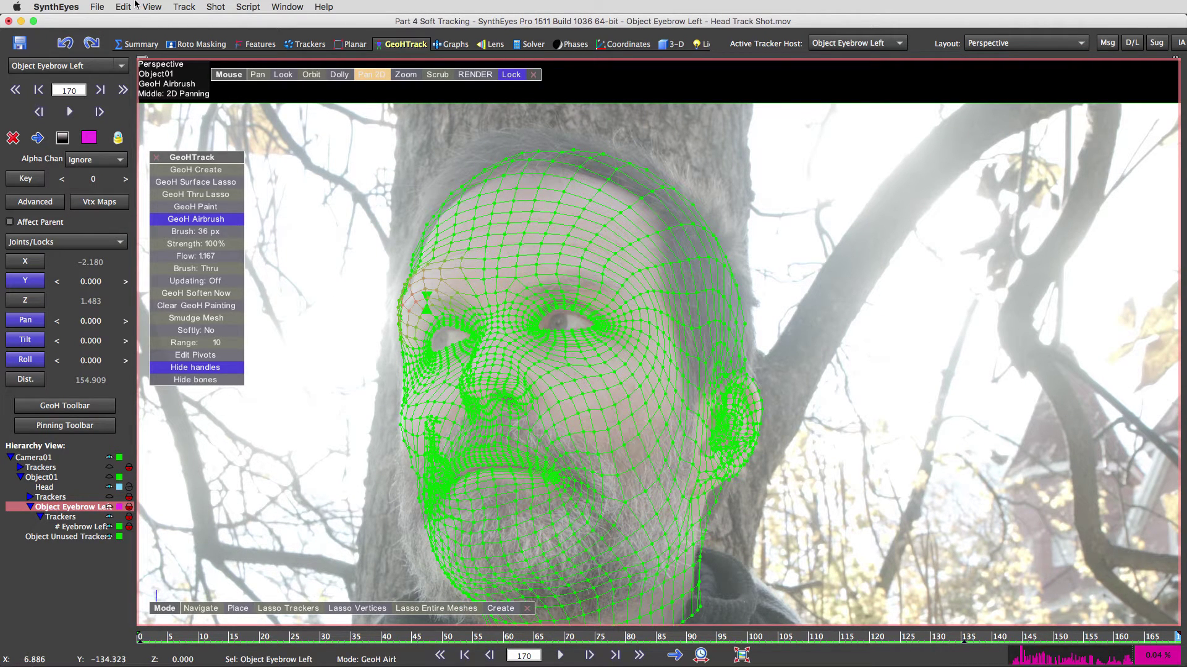
Open the GeoHTracking_200_track_v01 Stage 2.sni project and enlarge the perspective and camera views.
{"action": "left_click", "coordinate": [97, 7]}
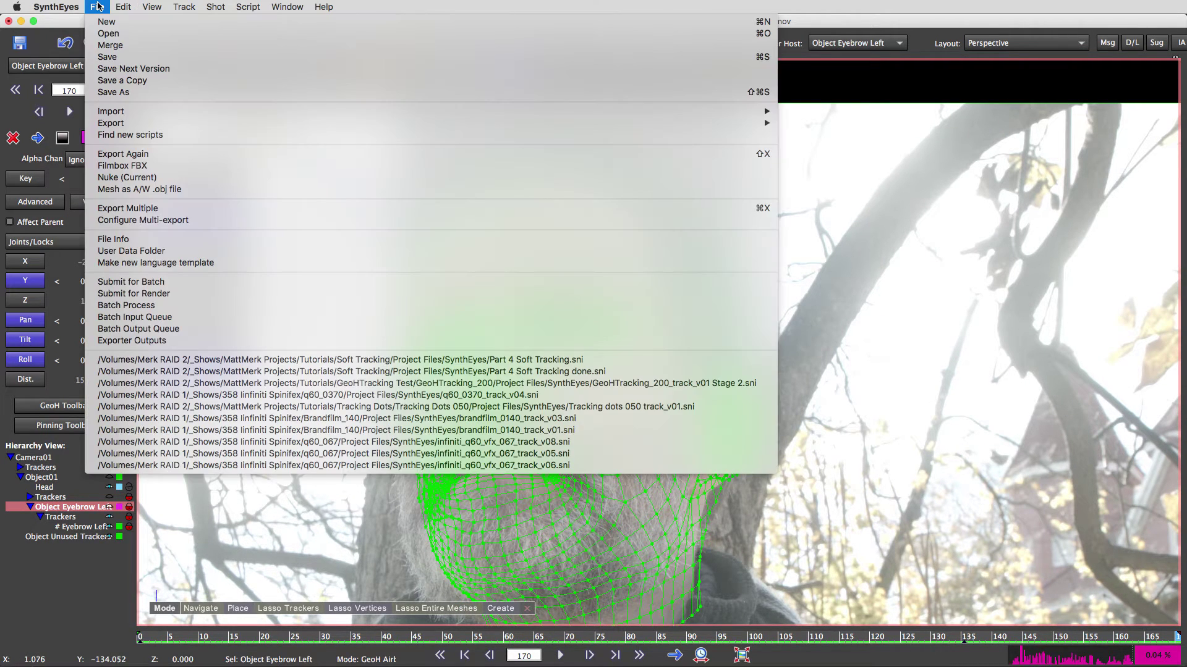
{"action": "left_click", "coordinate": [458, 383]}
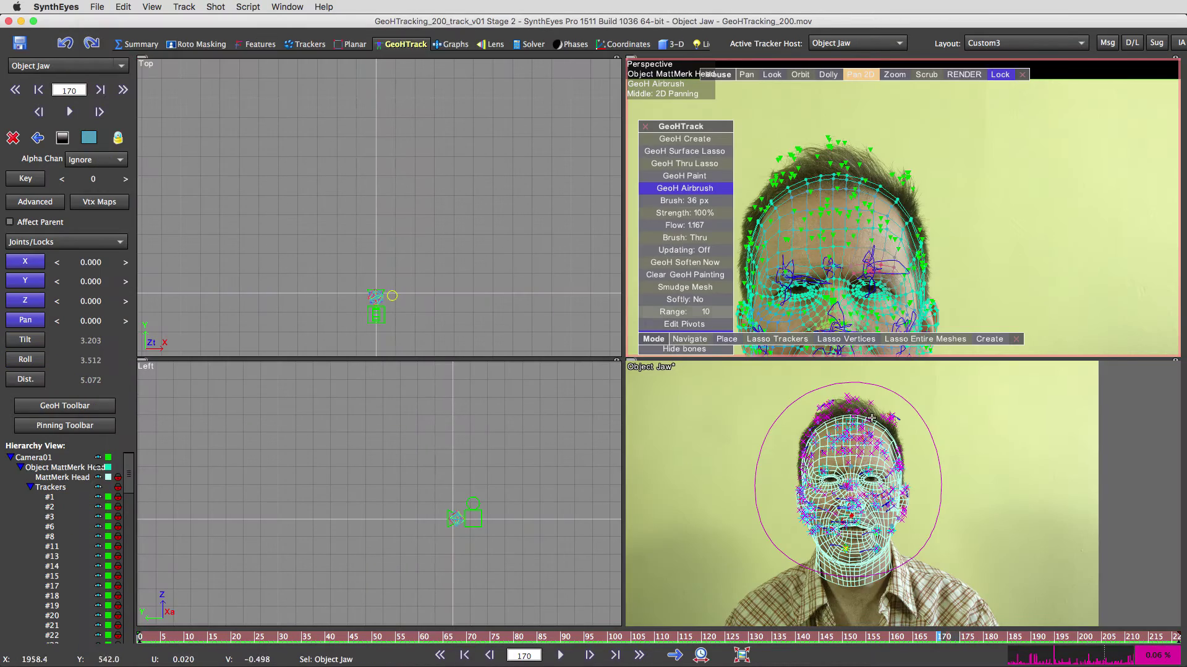
{"action": "left_click_drag", "start_coordinate": [623, 359], "coordinate": [507, 354]}
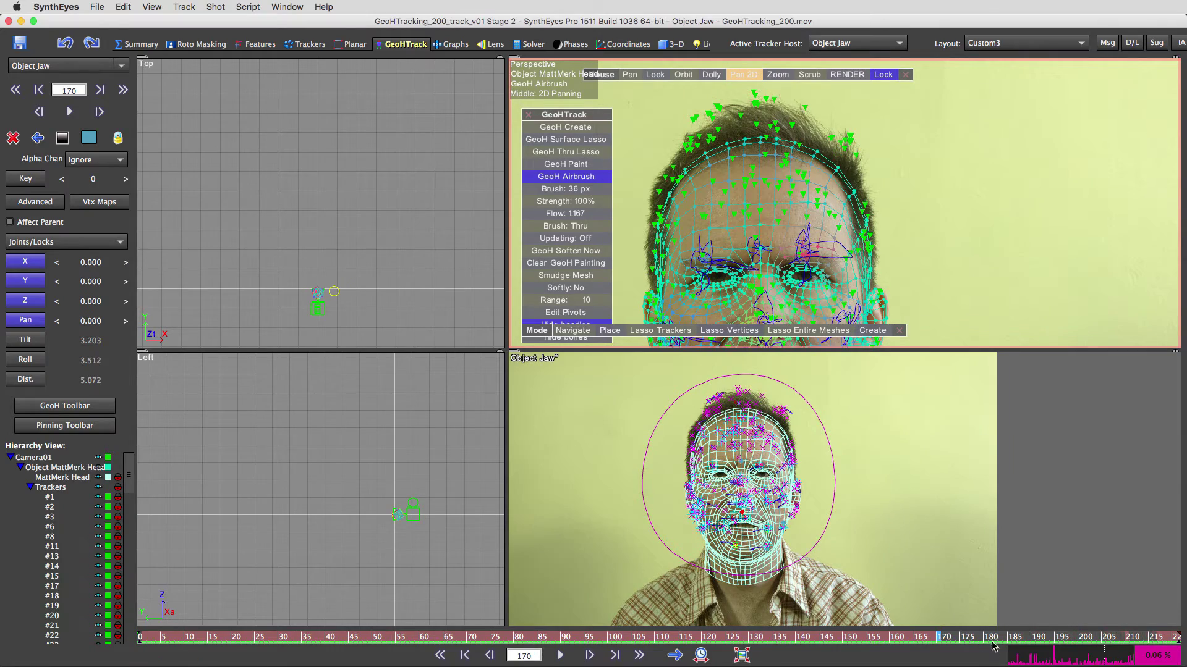
Go to frame 193 and orbit the perspective view around the head mesh to examine its painted facial regions.
{"action": "left_click_drag", "start_coordinate": [992, 643], "coordinate": [1047, 640]}
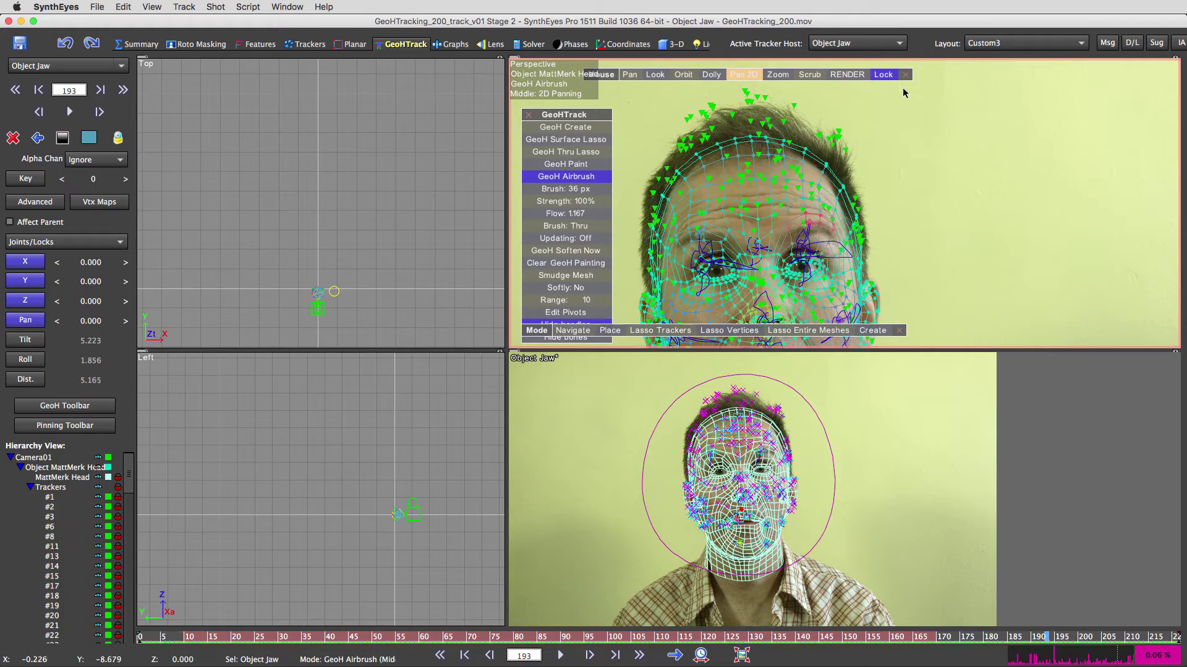
{"action": "middle_click_drag", "start_coordinate": [710, 167], "coordinate": [828, 141]}
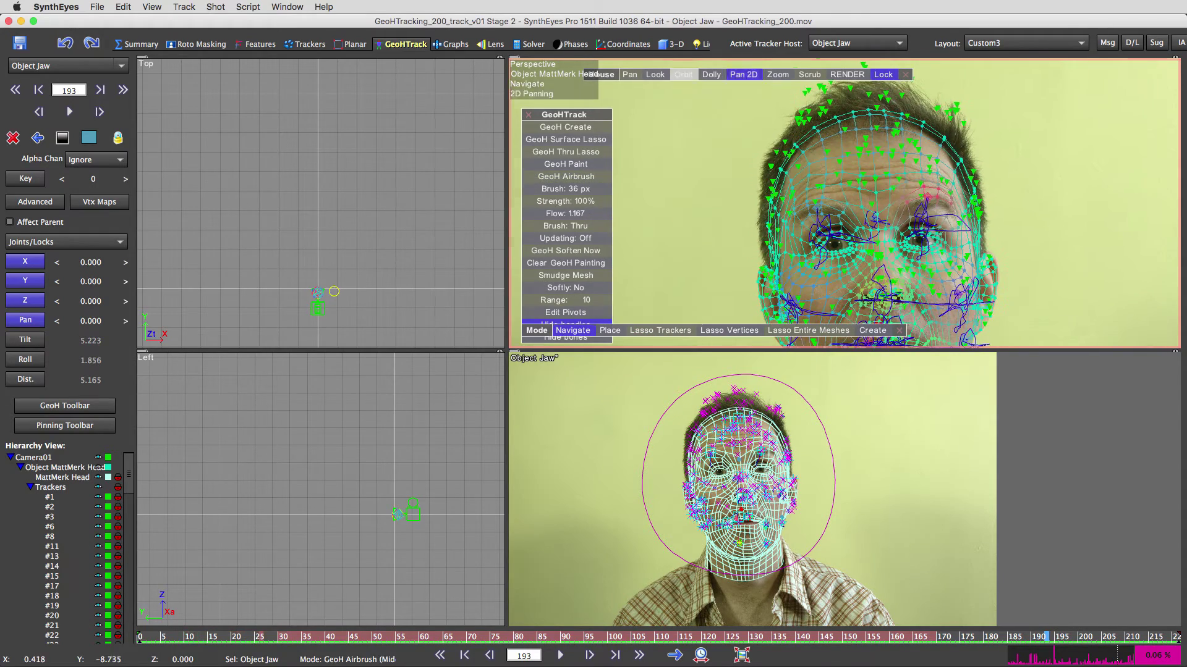
{"action": "left_click", "coordinate": [682, 75]}
{"action": "left_click_drag", "start_coordinate": [822, 124], "coordinate": [717, 106]}
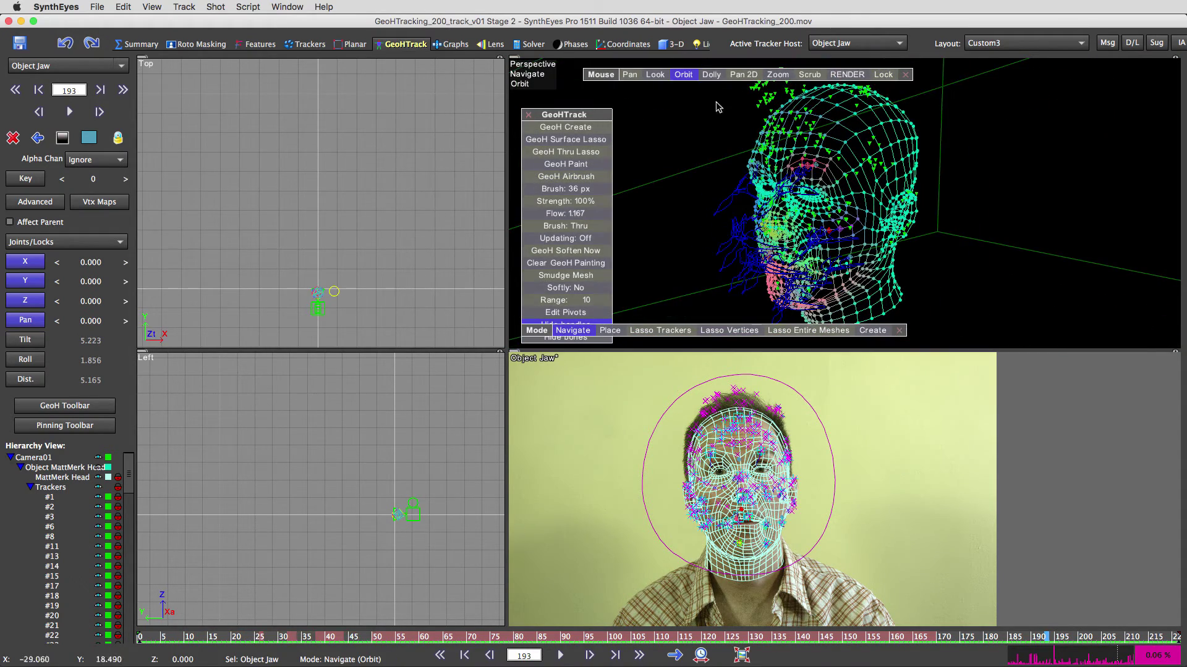
{"action": "scroll", "coordinate": [811, 237], "scroll_direction": "up", "scroll_amount": 5}
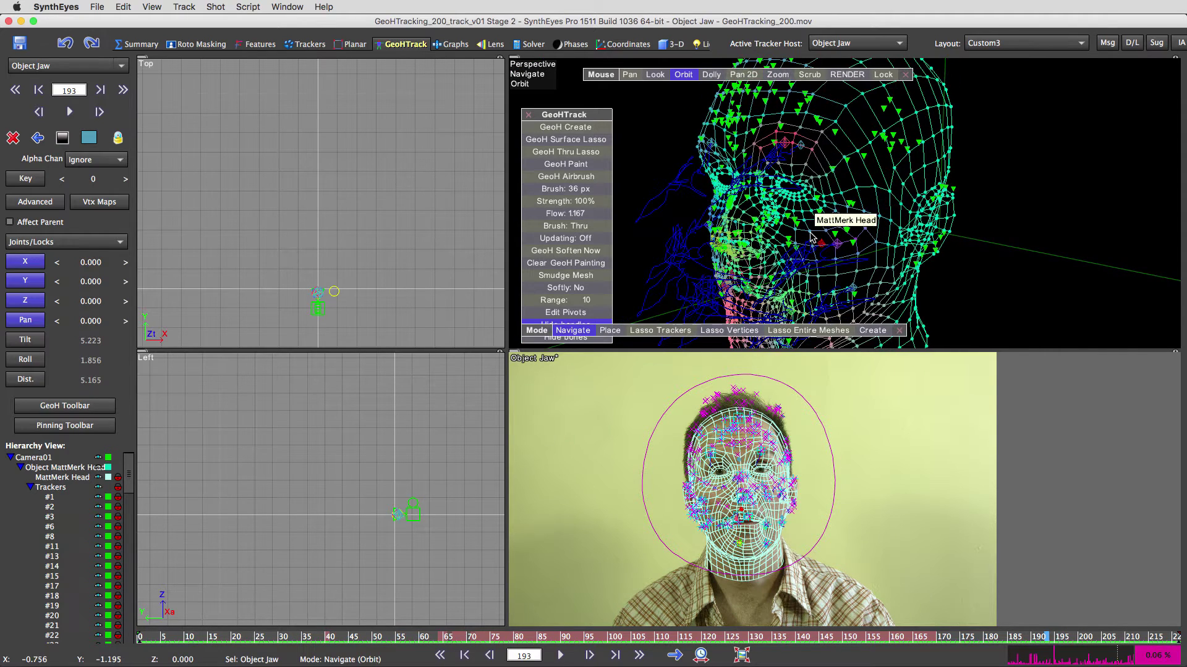
{"action": "scroll", "coordinate": [810, 236], "scroll_direction": "down", "scroll_amount": 1}
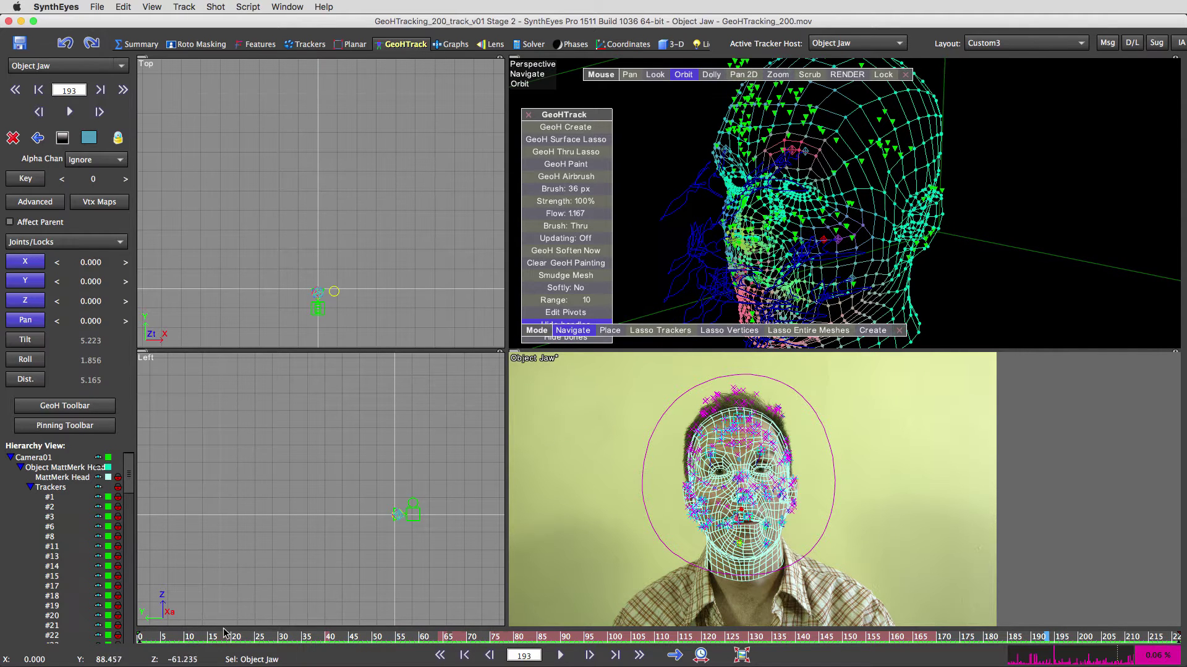
Collapse the main head object's tracker list, frame the head in the Top and Left views, and scrub the shot to frame 221.
{"action": "left_click", "coordinate": [31, 487]}
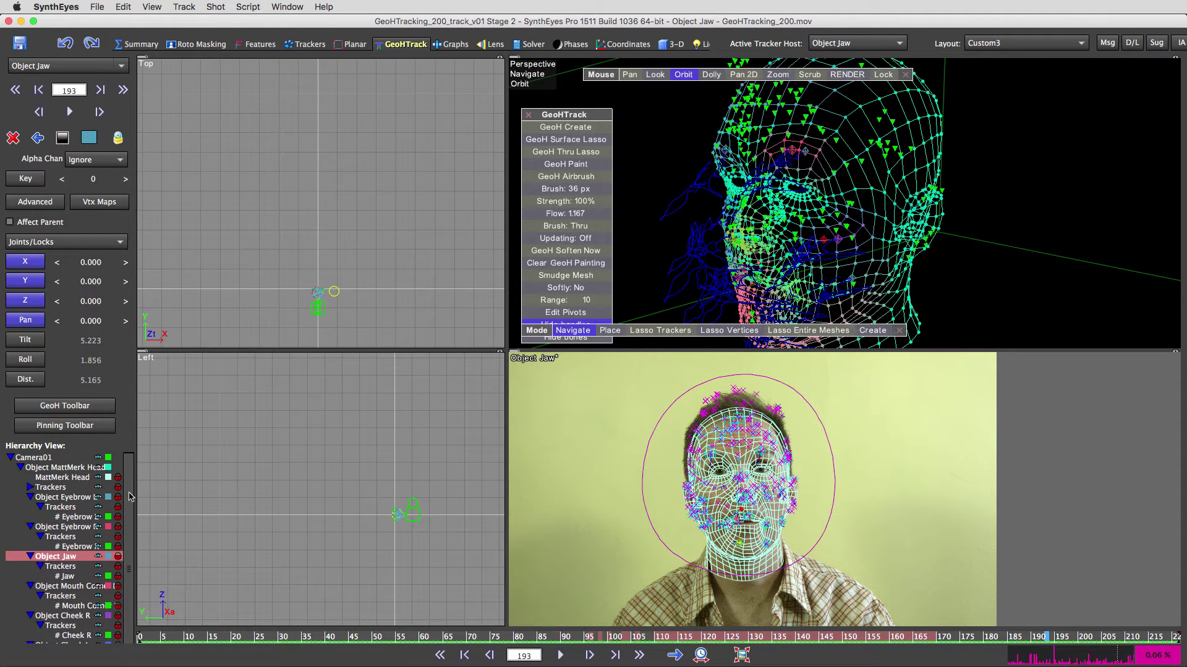
{"action": "left_click_drag", "start_coordinate": [129, 497], "coordinate": [126, 467]}
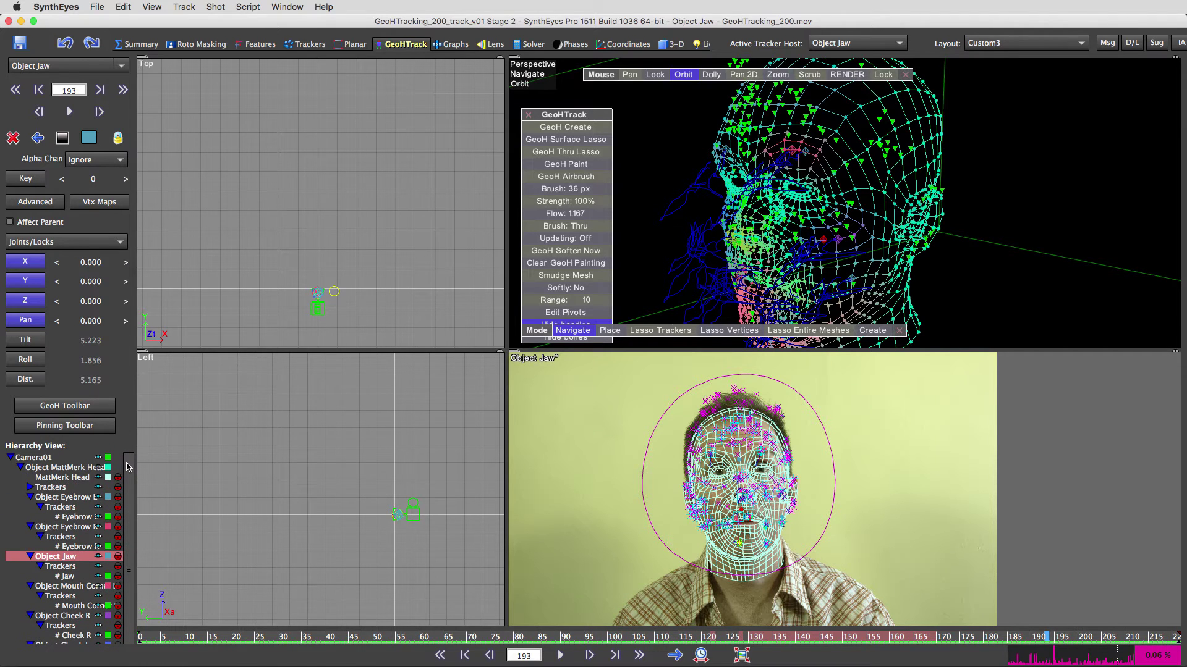
{"action": "scroll", "coordinate": [363, 247], "scroll_direction": "up", "scroll_amount": 6}
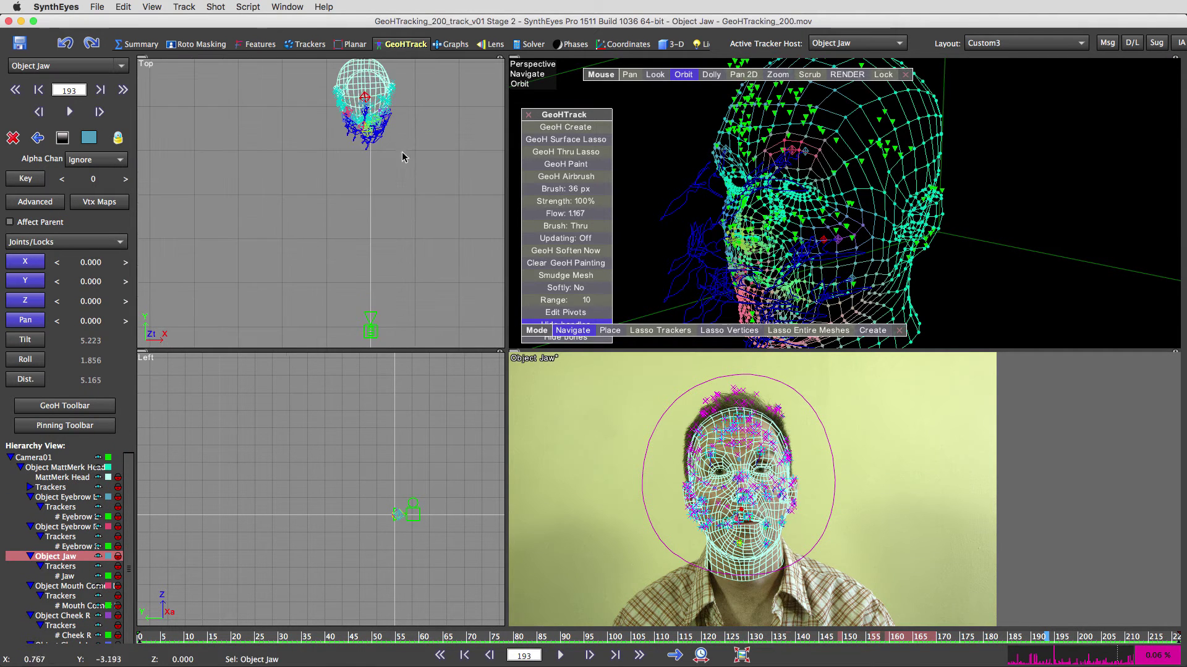
{"action": "scroll", "coordinate": [395, 525], "scroll_direction": "up", "scroll_amount": 6}
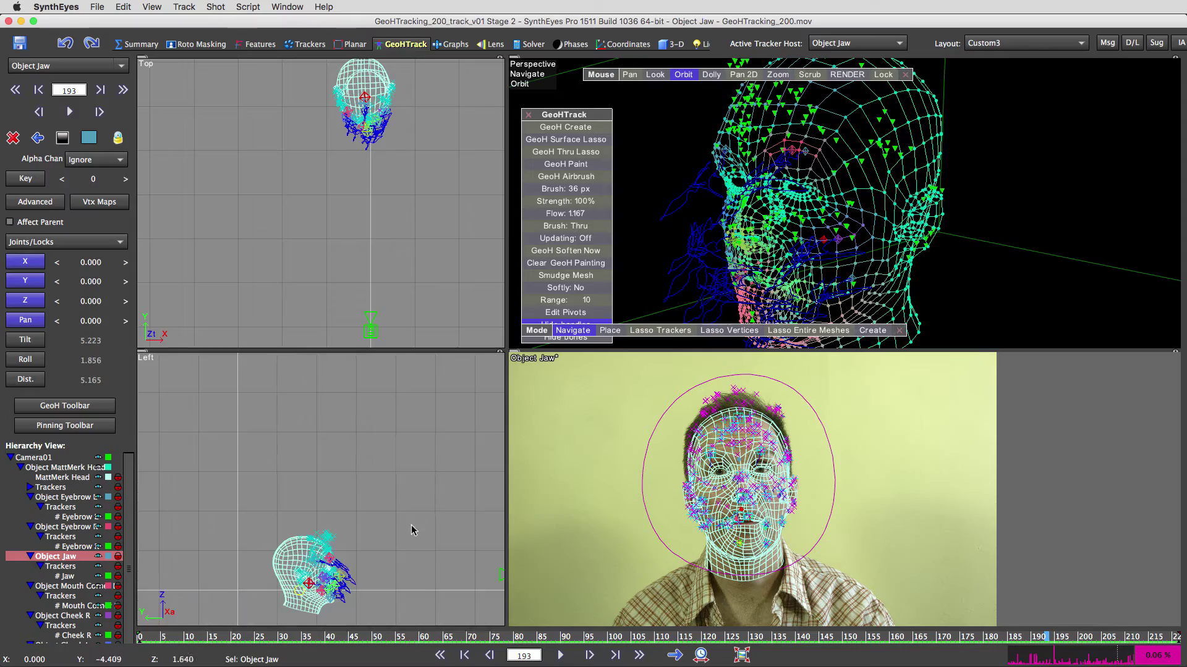
{"action": "middle_click_drag", "start_coordinate": [412, 526], "coordinate": [286, 436]}
{"action": "left_click_drag", "start_coordinate": [157, 632], "coordinate": [619, 644]}
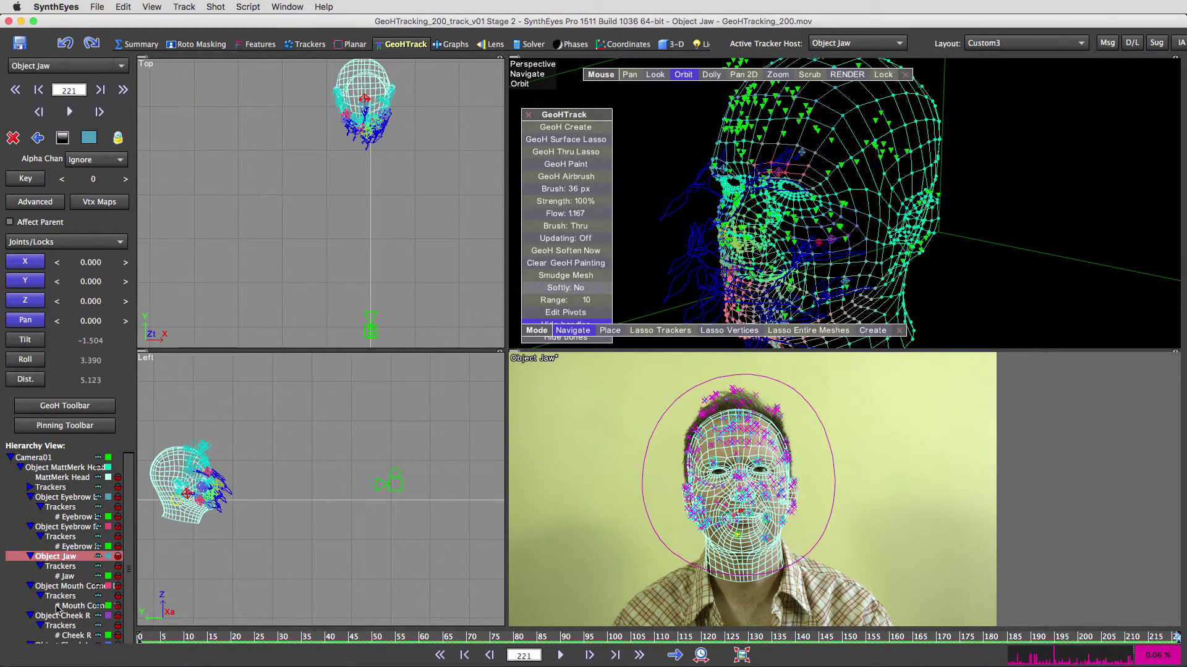
Check the names and painted regions of the right eyebrow, jaw and left eyebrow objects in the hierarchy.
{"action": "left_click", "coordinate": [72, 528]}
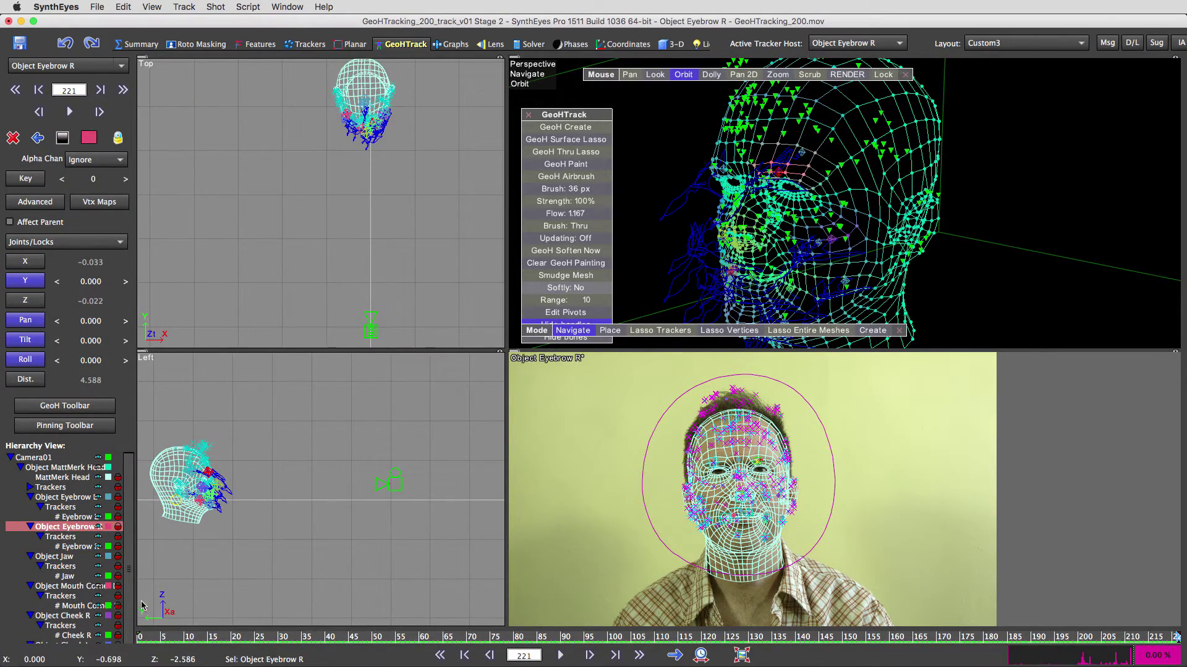
{"action": "double_click", "coordinate": [80, 529]}
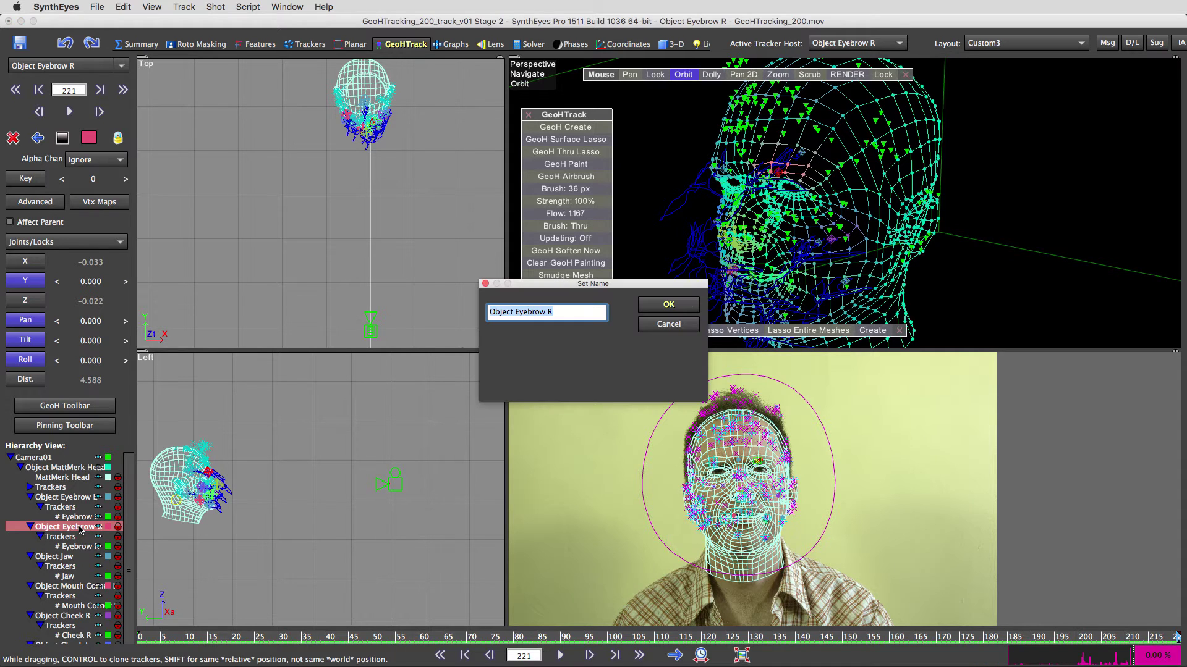
{"action": "left_click", "coordinate": [669, 304]}
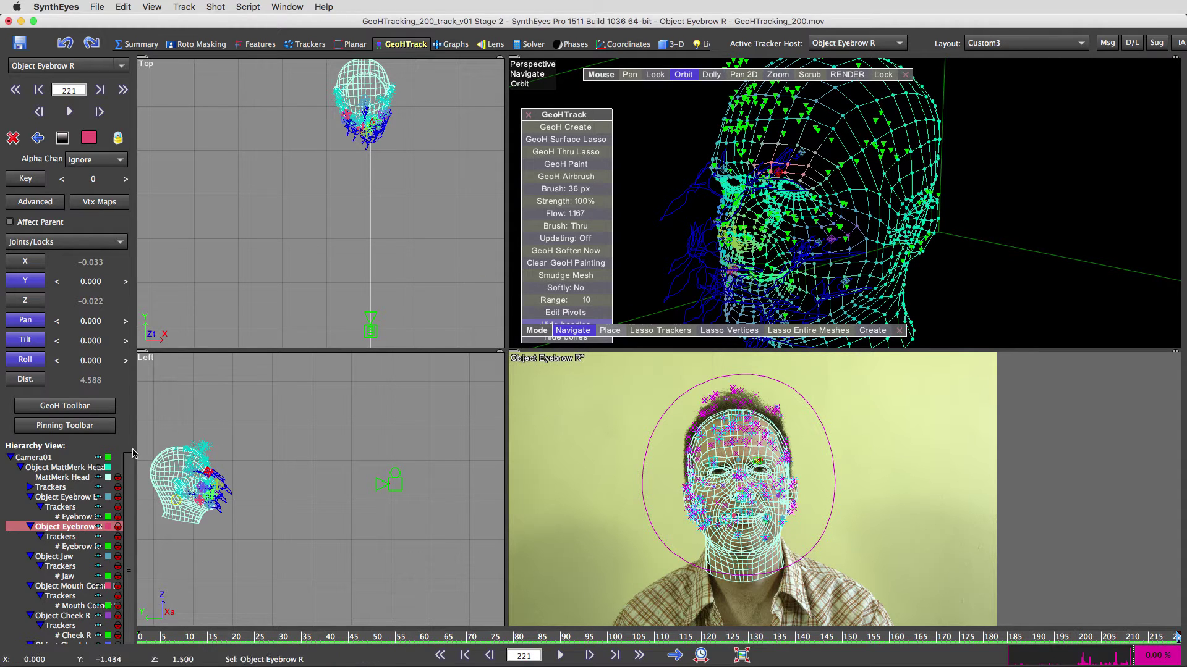
{"action": "double_click", "coordinate": [67, 558]}
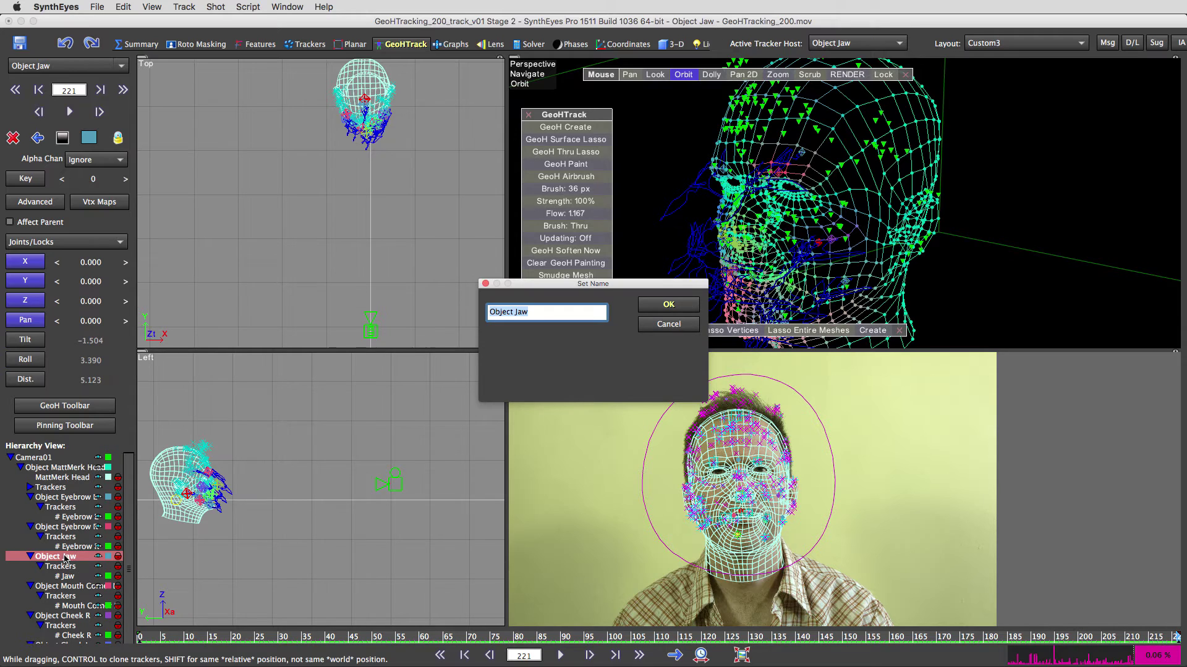
{"action": "left_click", "coordinate": [669, 304]}
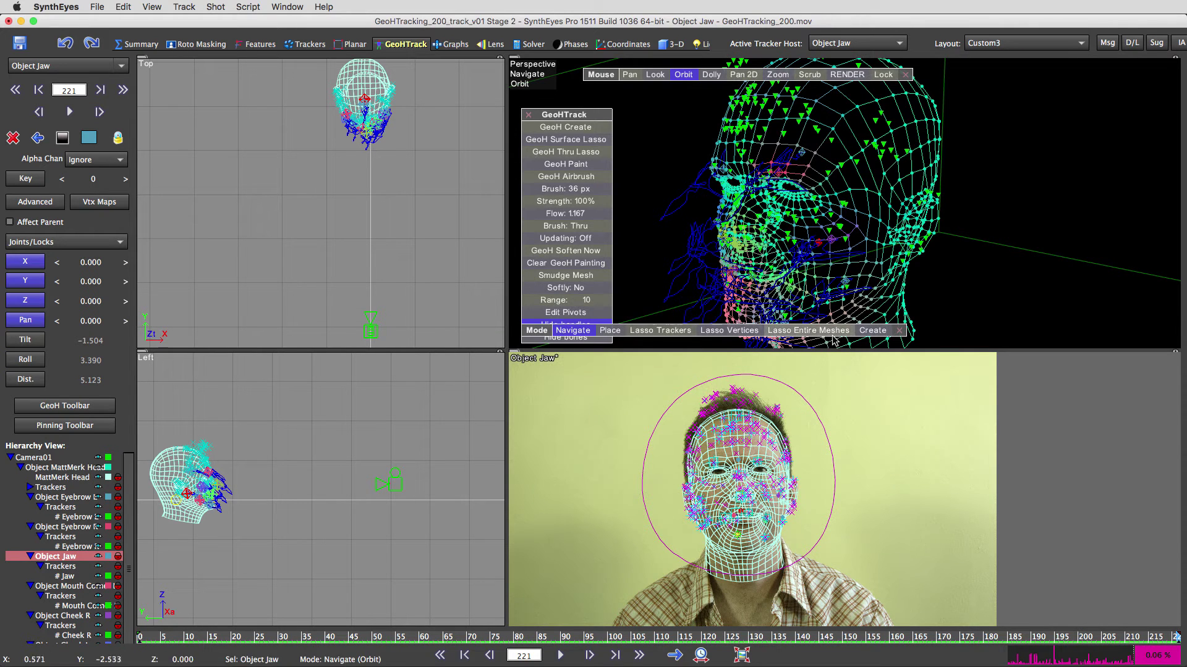
{"action": "double_click", "coordinate": [68, 498]}
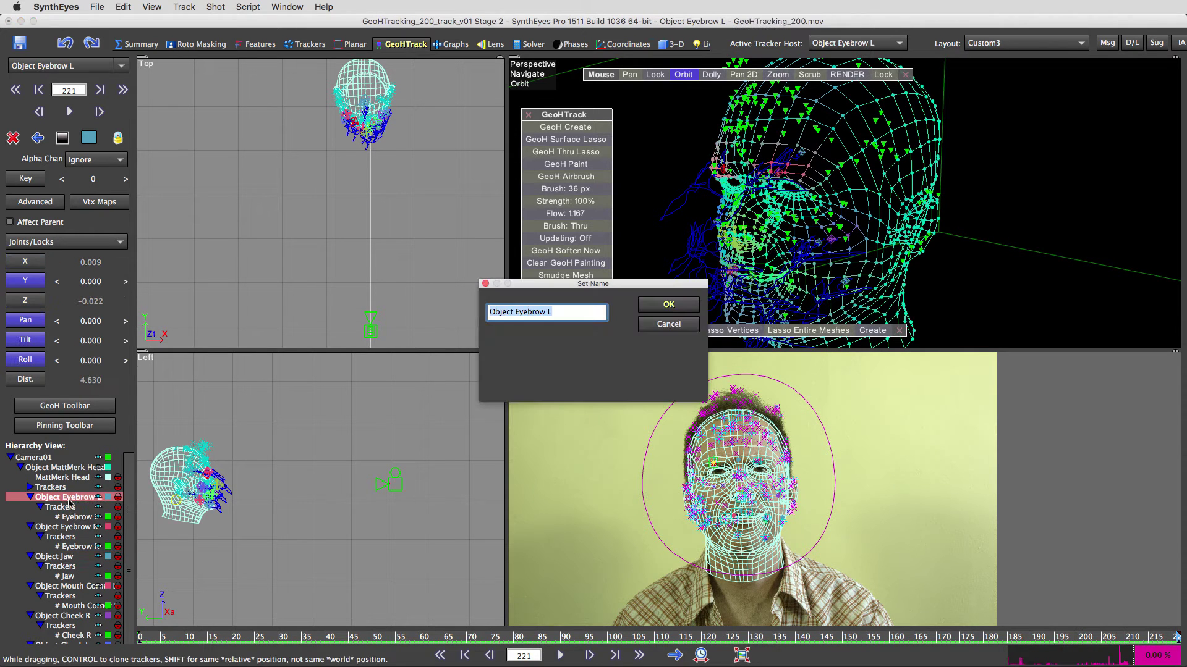
{"action": "left_click", "coordinate": [668, 305]}
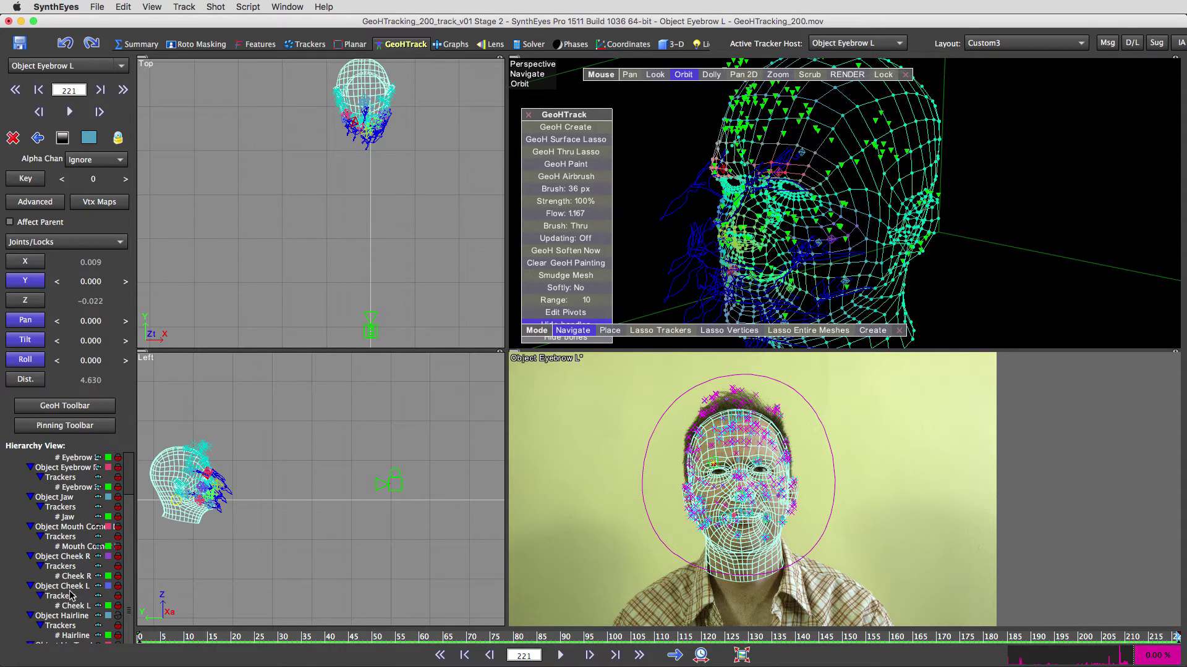
Examine the Cheek L tracker, Object Hairline and the Hairline tracker, including the tracker's placement on the forehead in the camera view.
{"action": "left_click", "coordinate": [81, 615]}
{"action": "scroll", "coordinate": [77, 588], "scroll_direction": "down", "scroll_amount": 2}
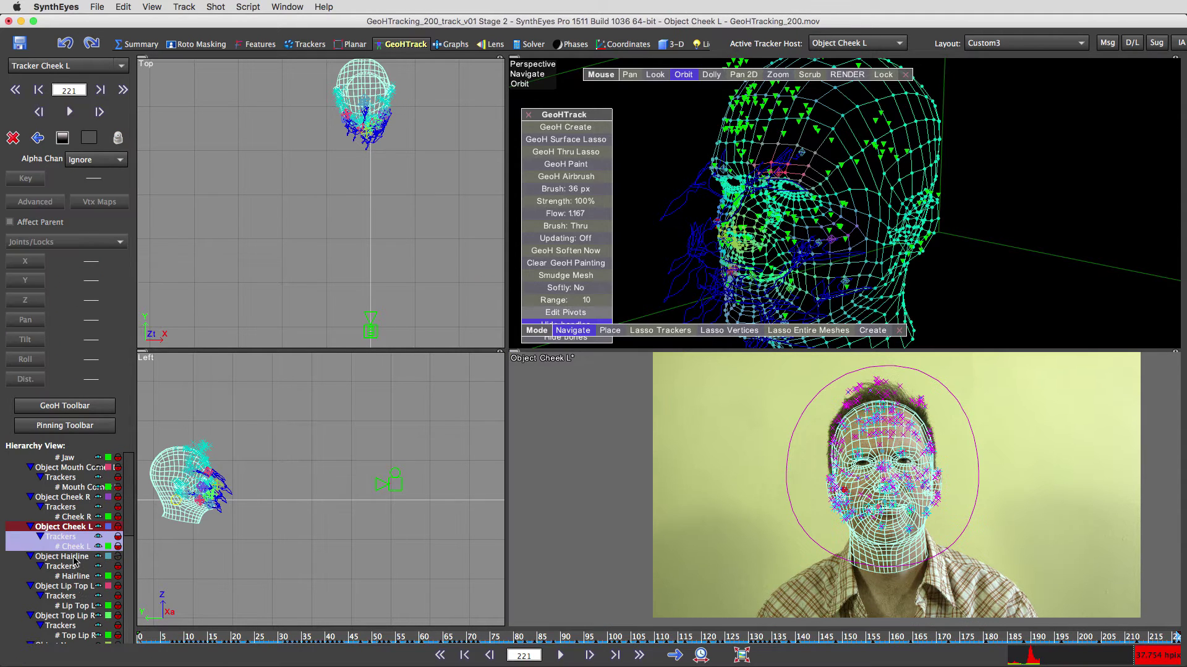
{"action": "double_click", "coordinate": [75, 557]}
{"action": "key", "text": "Return"}
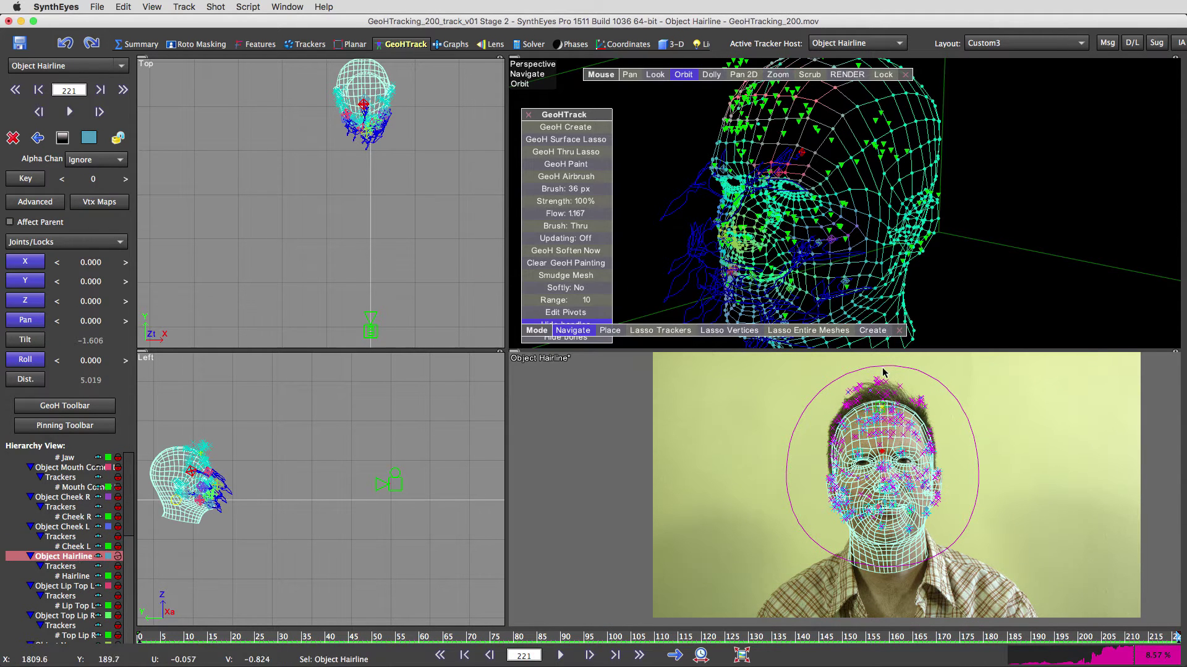
{"action": "left_click", "coordinate": [75, 576]}
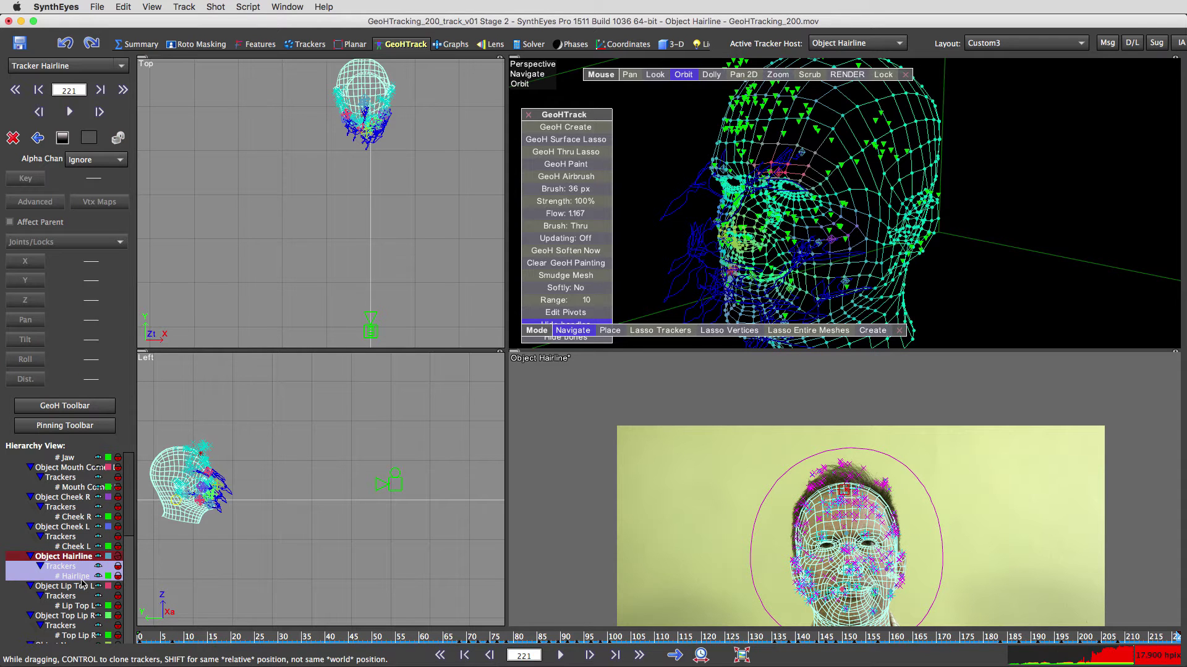
{"action": "scroll", "coordinate": [836, 490], "scroll_direction": "up", "scroll_amount": 5}
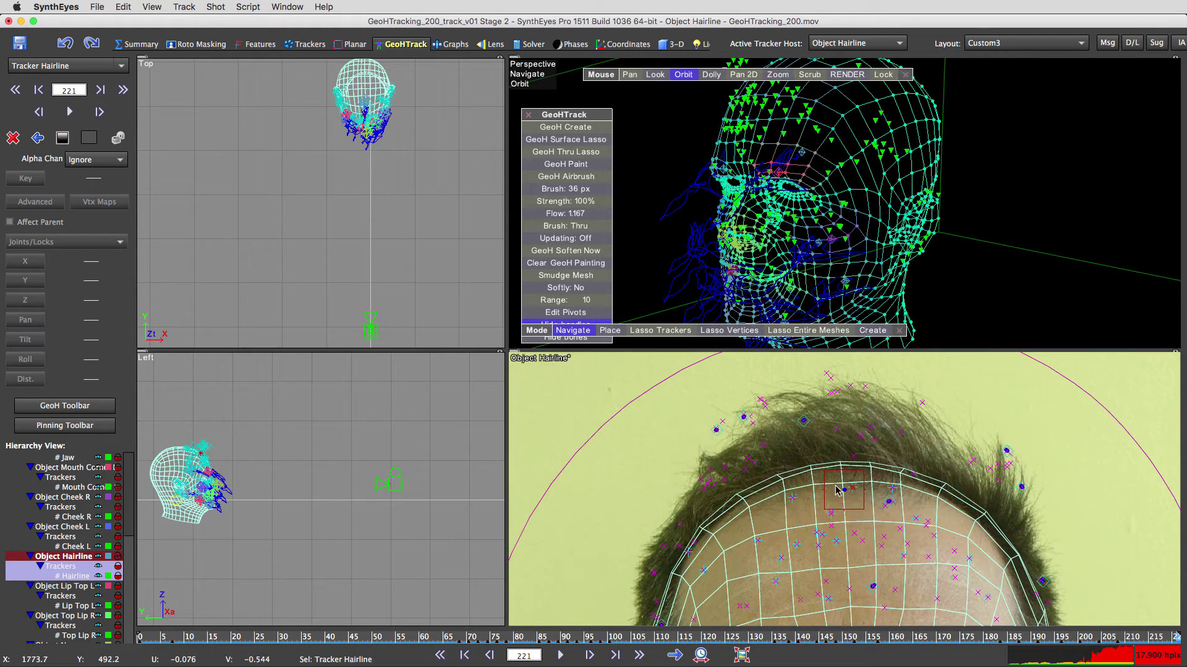
{"action": "scroll", "coordinate": [836, 490], "scroll_direction": "down", "scroll_amount": 5}
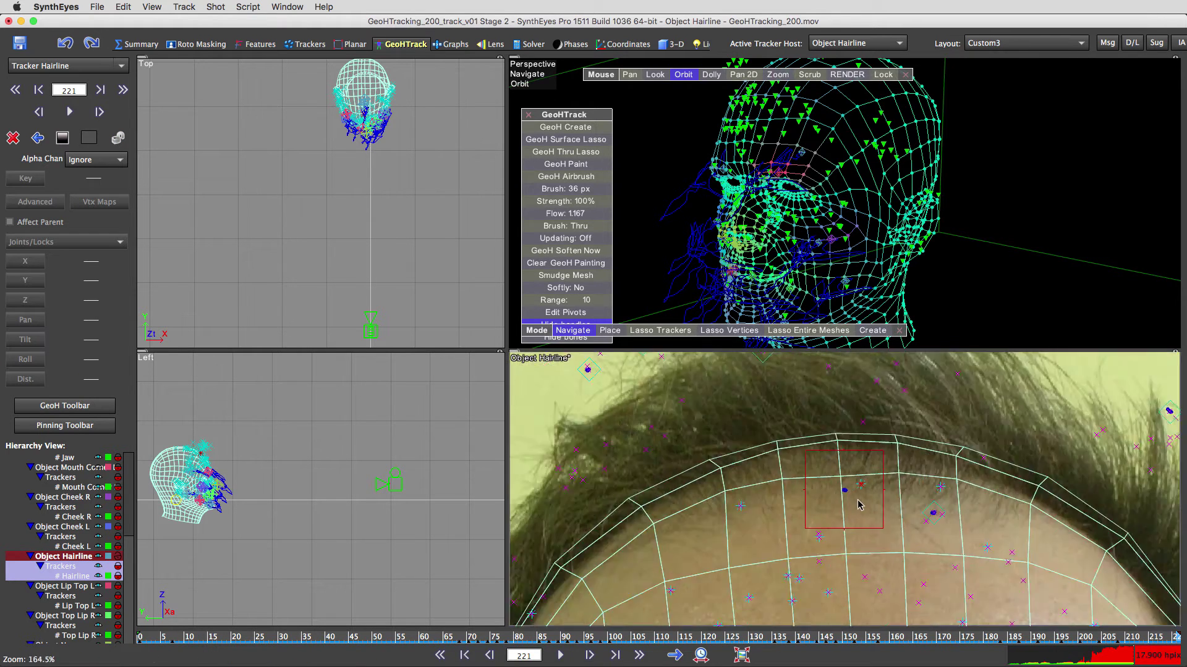
{"action": "scroll", "coordinate": [66, 564], "scroll_direction": "down", "scroll_amount": 3}
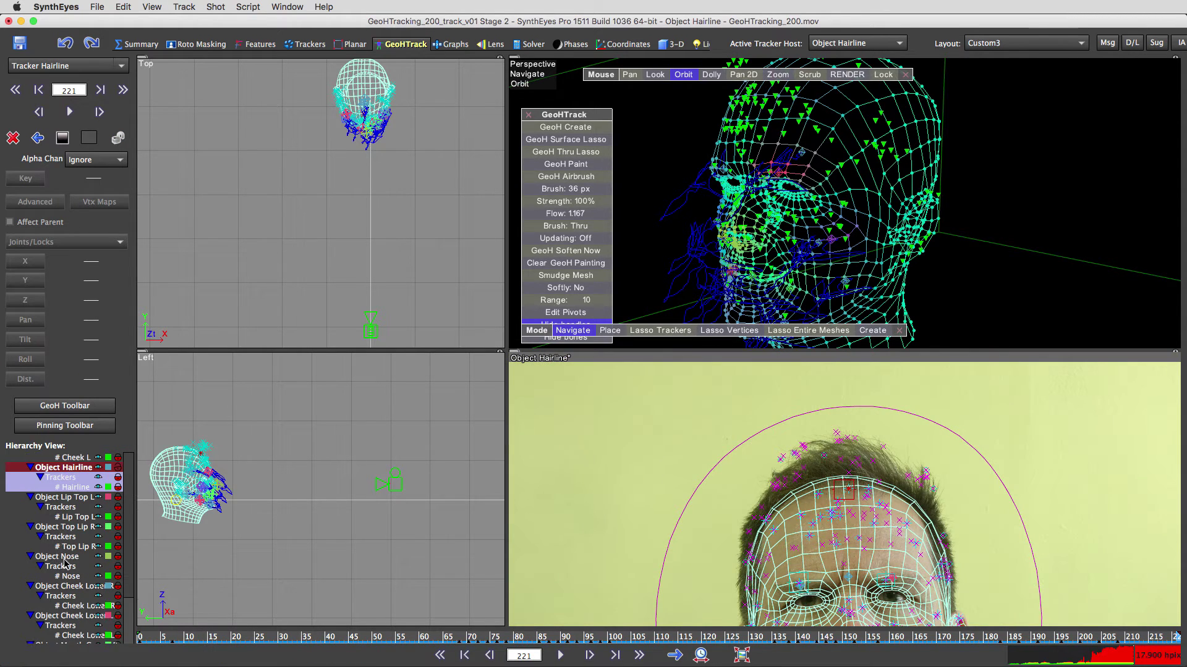
Select Object Nose and its Nose tracker, and scrub back to frame 47 to check the facial deformation.
{"action": "left_click", "coordinate": [57, 557]}
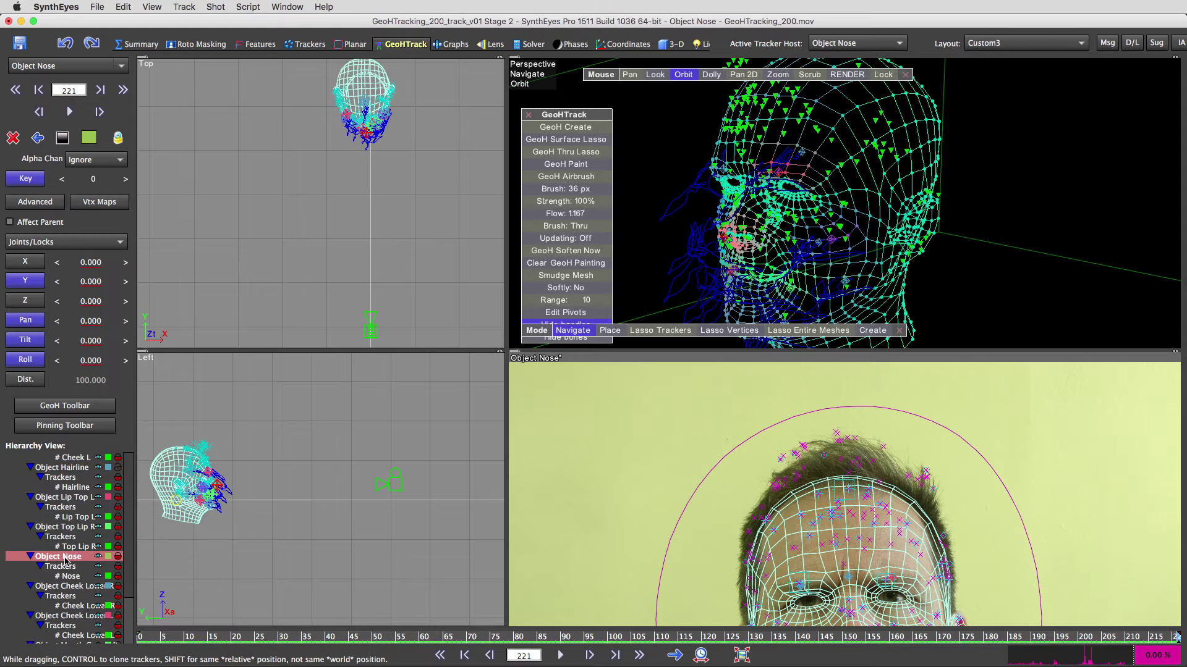
{"action": "left_click", "coordinate": [69, 576]}
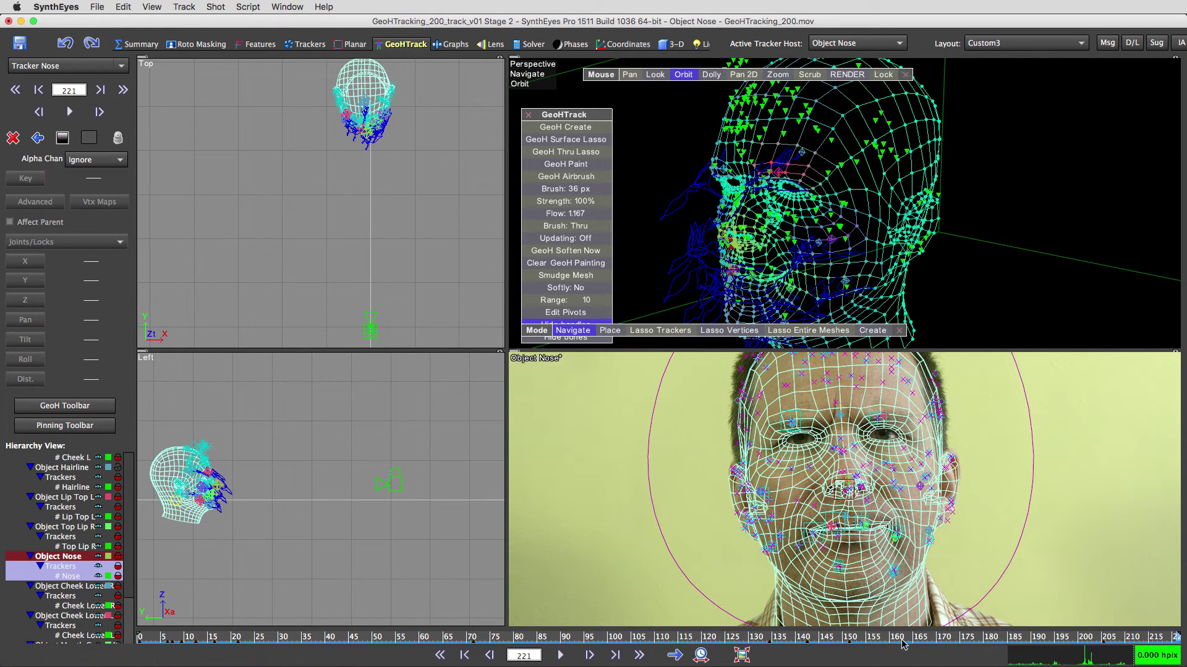
{"action": "left_click_drag", "start_coordinate": [1145, 636], "coordinate": [558, 646]}
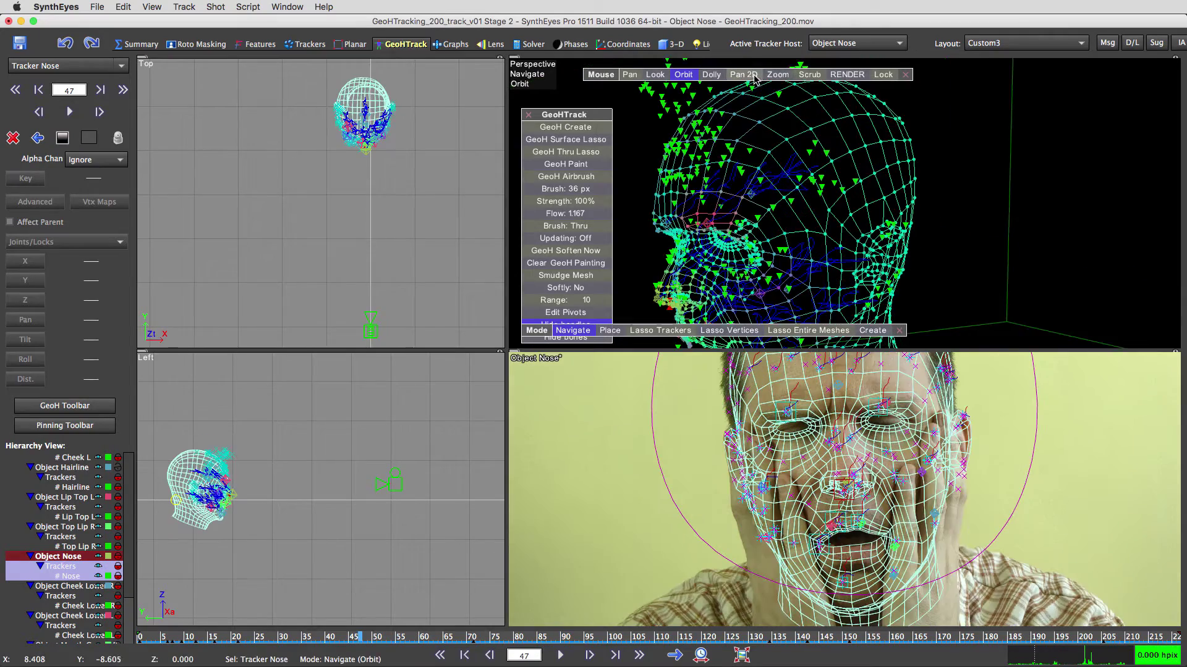
Frame the cheek area closely in the perspective view and select the Object Cheek R handle.
{"action": "left_click", "coordinate": [754, 75]}
{"action": "left_click_drag", "start_coordinate": [806, 266], "coordinate": [852, 174]}
{"action": "scroll", "coordinate": [774, 153], "scroll_direction": "up", "scroll_amount": 8}
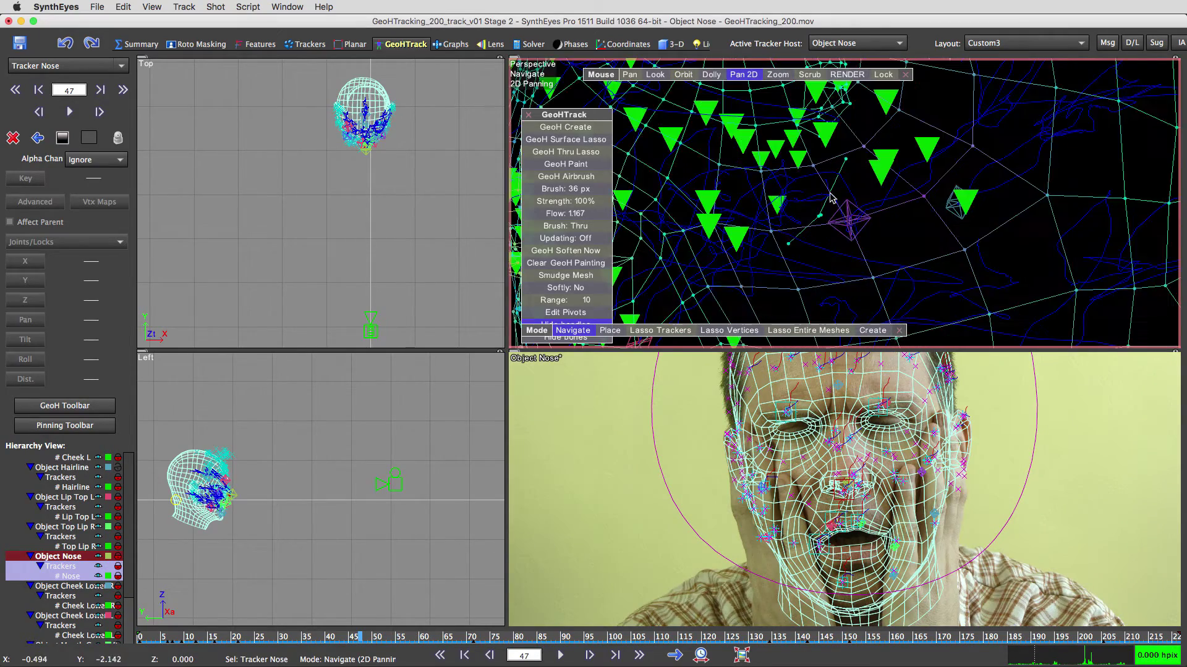
{"action": "left_click", "coordinate": [843, 212]}
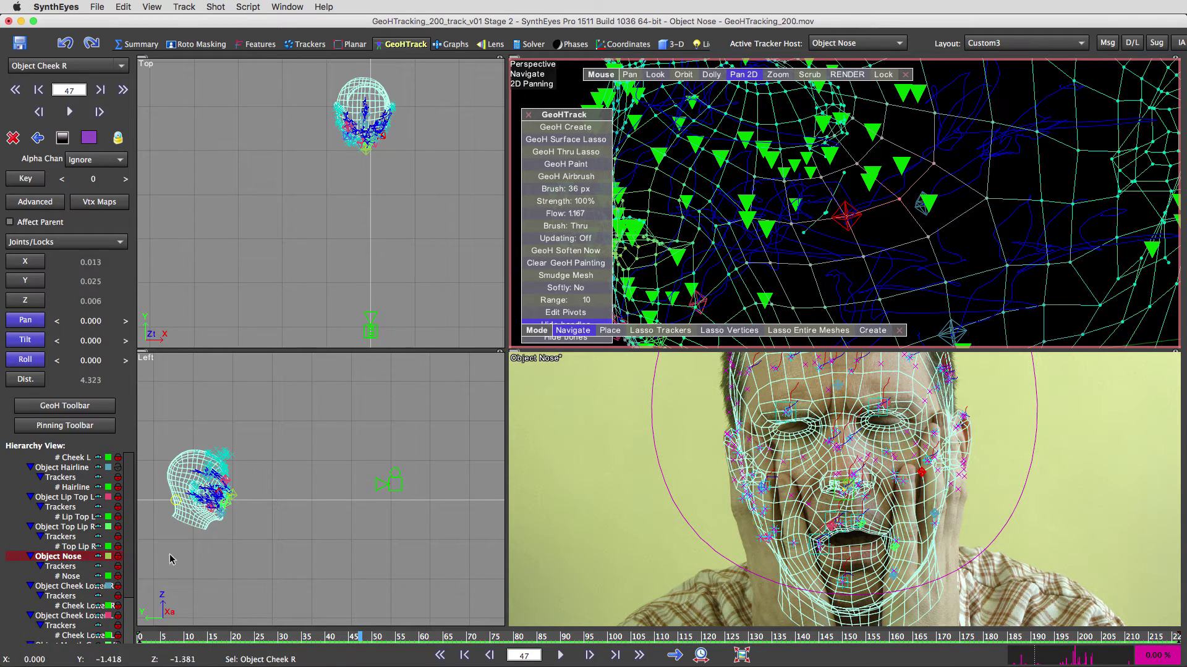
Select Object Jaw and its Jaw tracker in the hierarchy, and check the tracker's name.
{"action": "scroll", "coordinate": [75, 556], "scroll_direction": "up", "scroll_amount": 3}
{"action": "scroll", "coordinate": [74, 557], "scroll_direction": "up", "scroll_amount": 3}
{"action": "scroll", "coordinate": [80, 489], "scroll_direction": "up", "scroll_amount": 7}
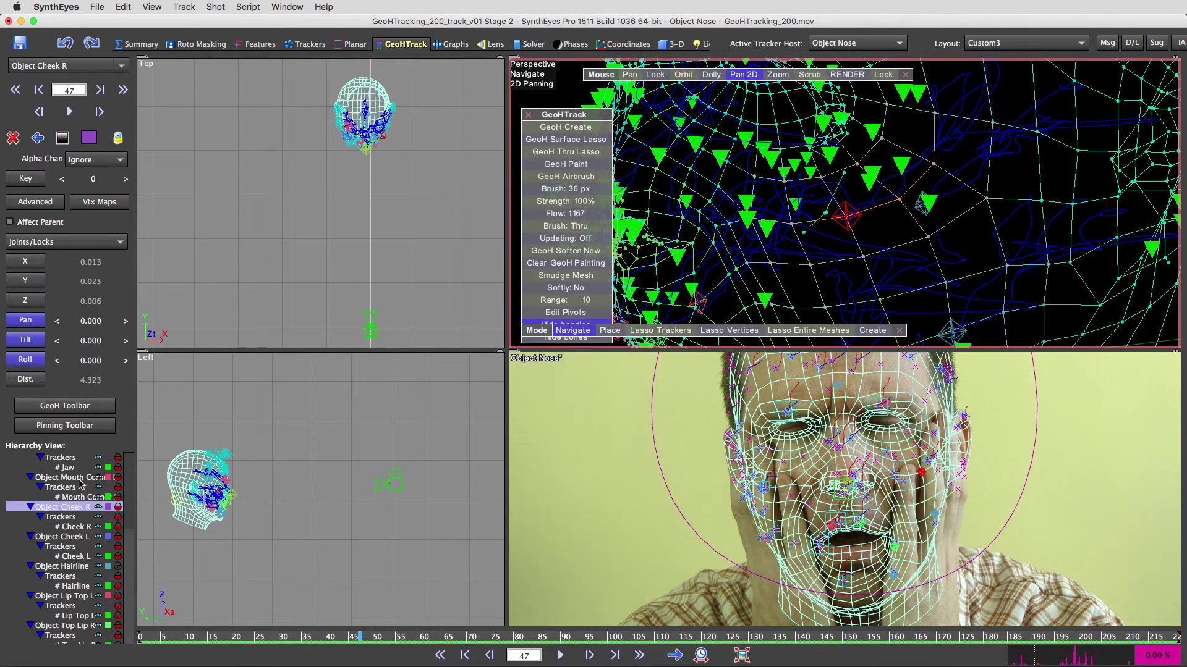
{"action": "left_click", "coordinate": [66, 488]}
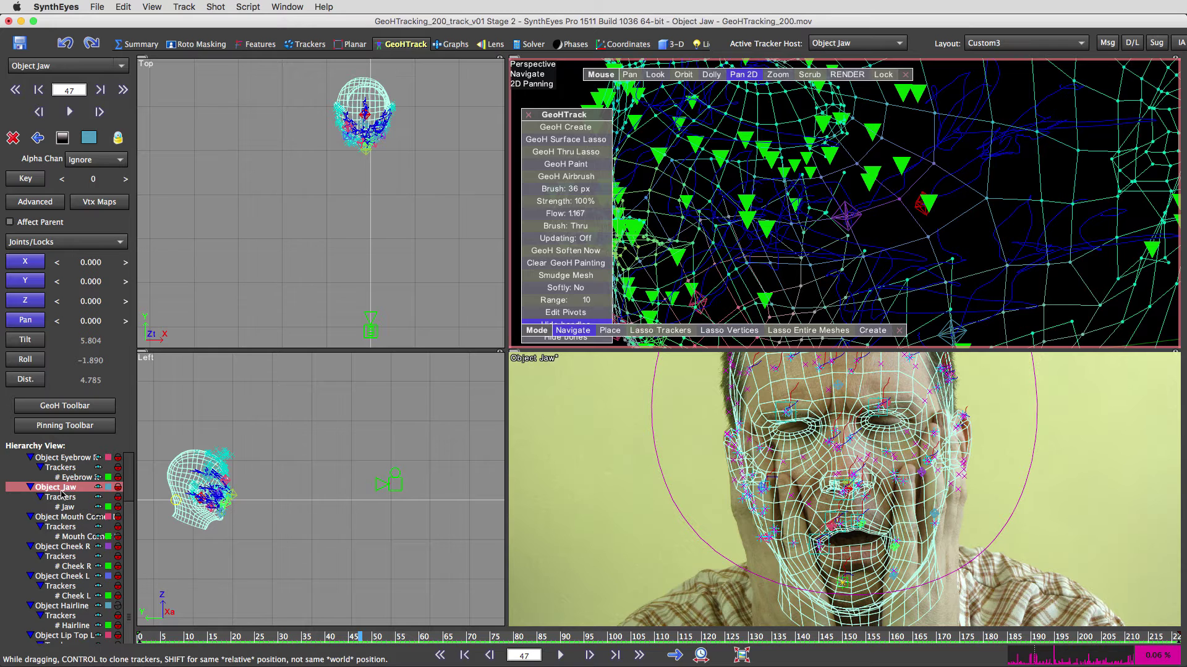
{"action": "left_click", "coordinate": [66, 508]}
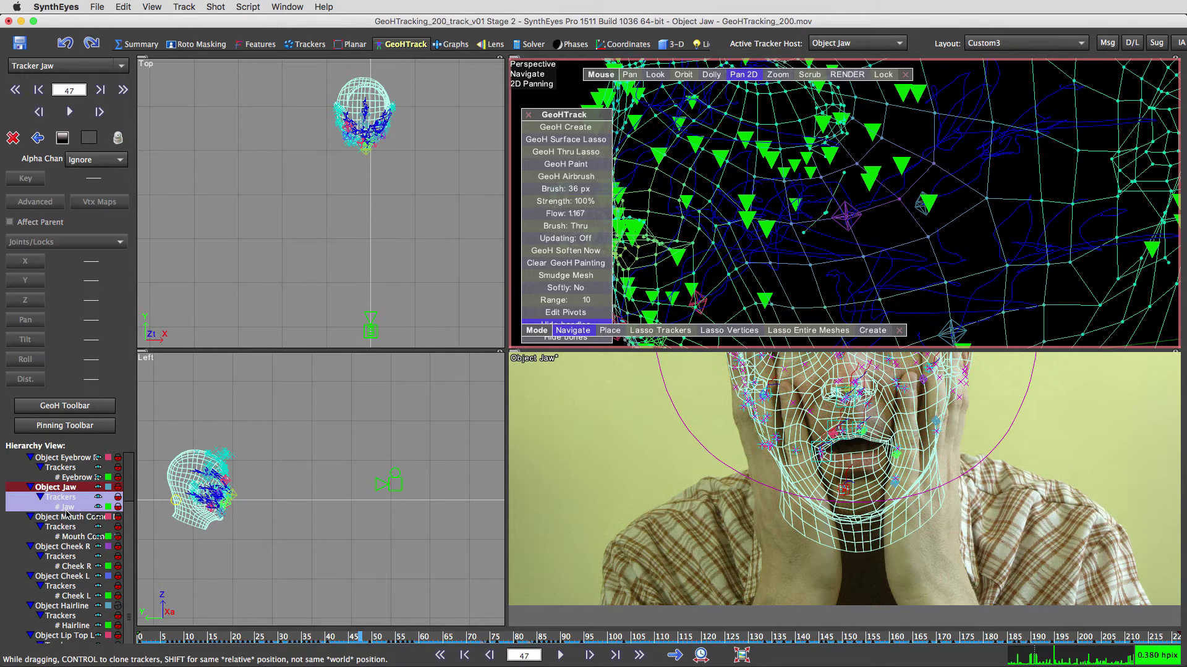
{"action": "double_click", "coordinate": [66, 509]}
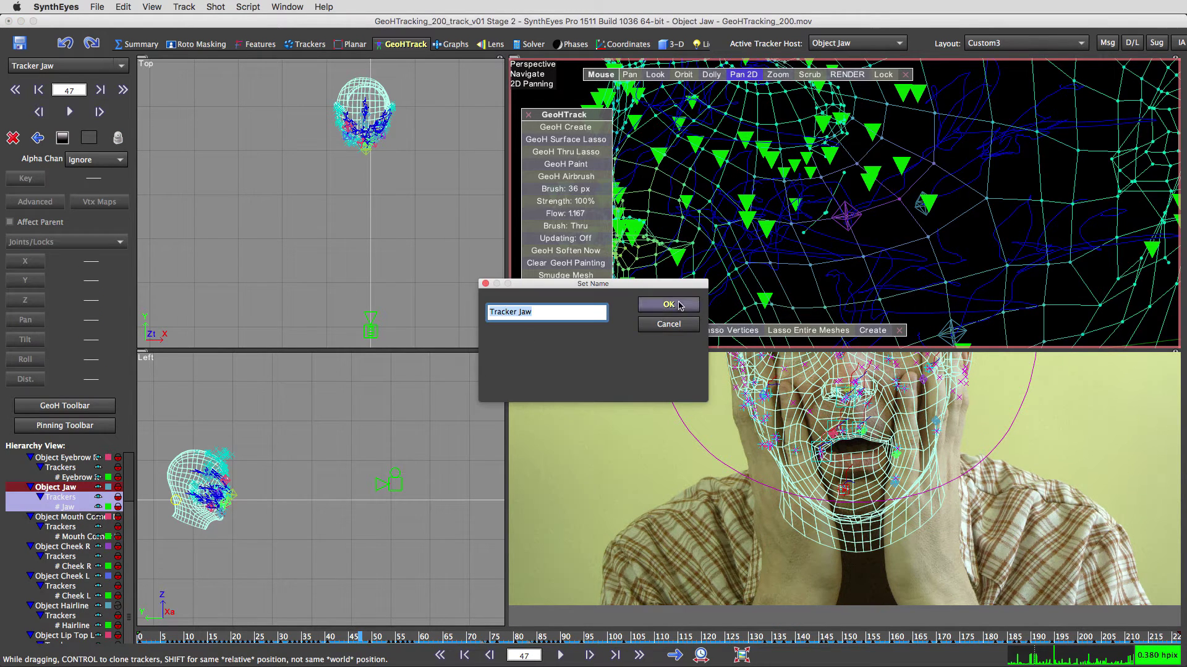
{"action": "key", "text": "Return"}
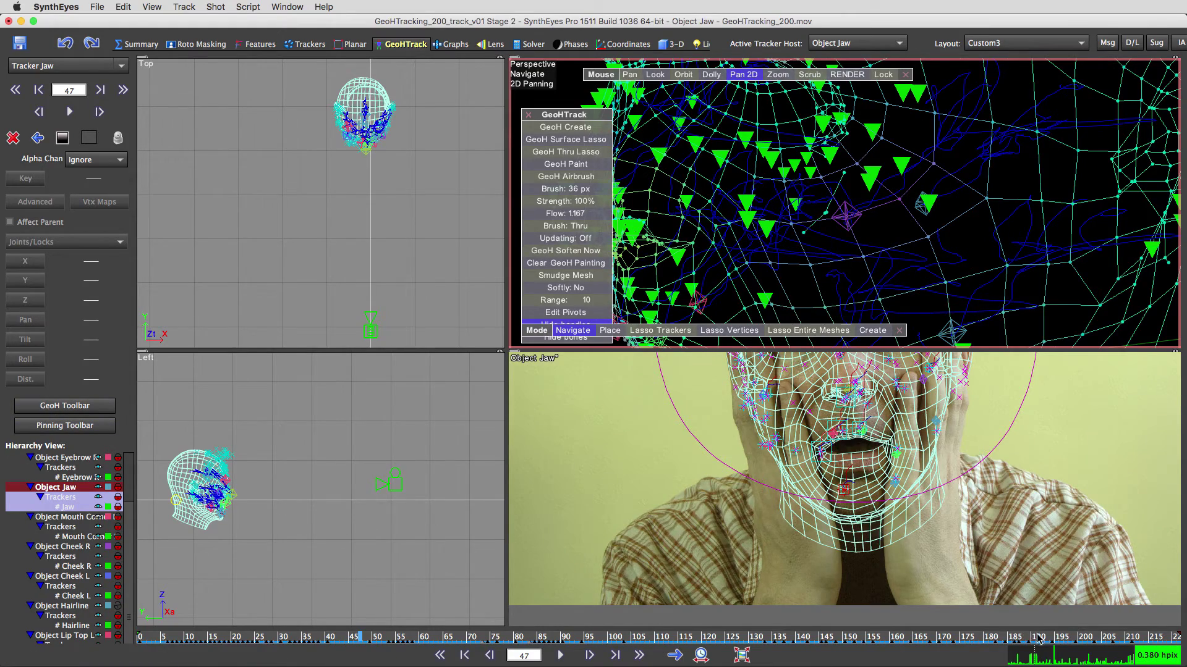
Scrub to frame 158, reselect Object Jaw, and scrub to frame 152 to compare the jaw mesh with the footage.
{"action": "left_click_drag", "start_coordinate": [1039, 639], "coordinate": [882, 637]}
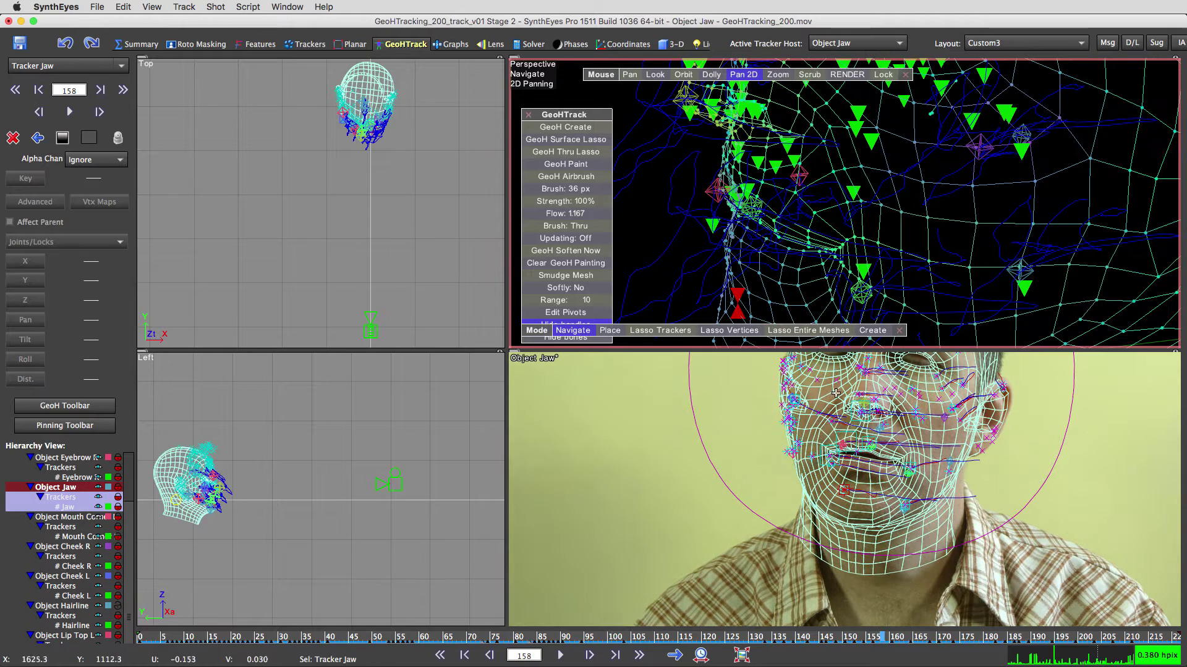
{"action": "left_click", "coordinate": [72, 488]}
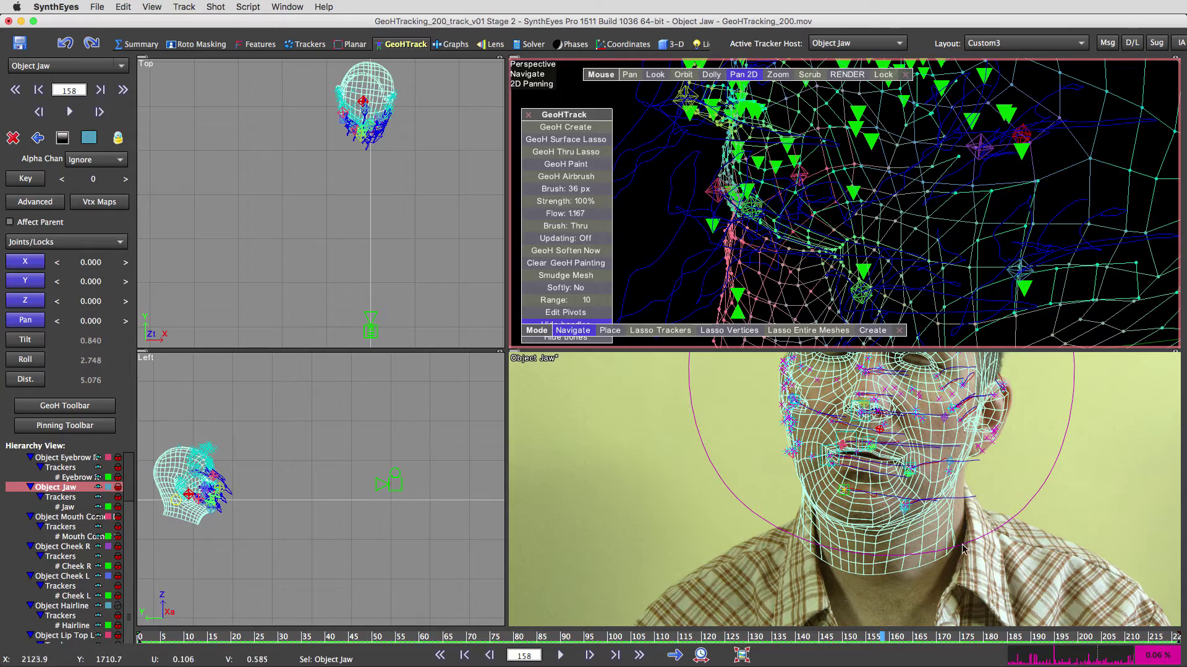
{"action": "left_click_drag", "start_coordinate": [1026, 637], "coordinate": [853, 625]}
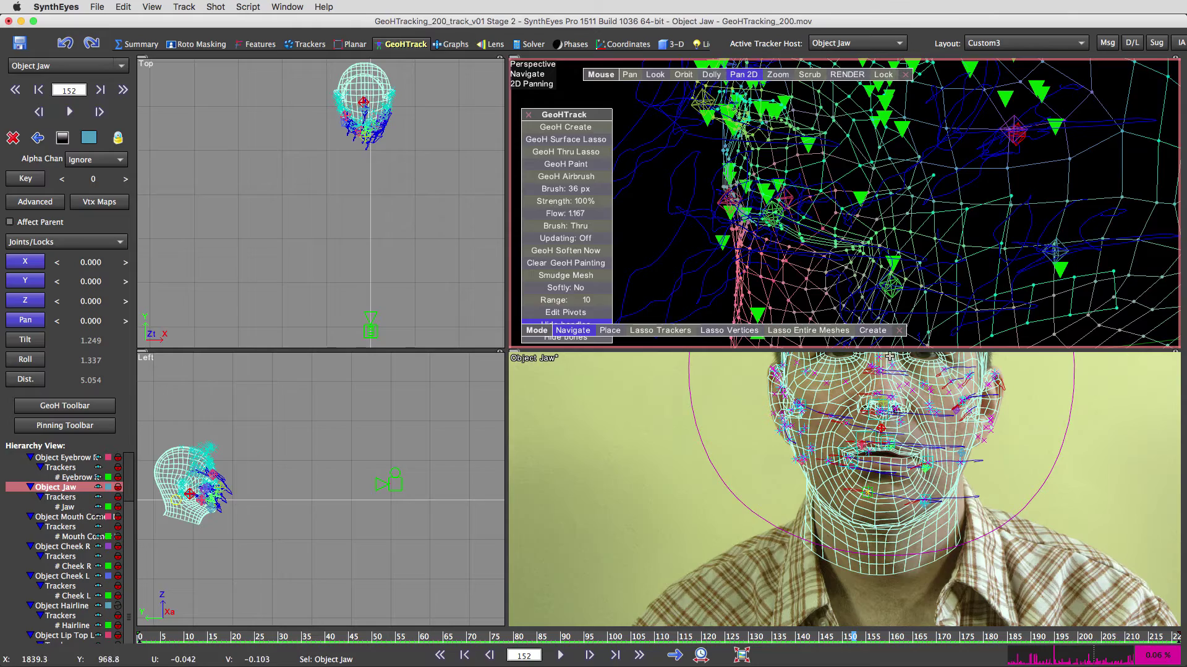
Resize the viewports, scrub to frame 88, and frame the full jaw area in the perspective view.
{"action": "left_click_drag", "start_coordinate": [890, 356], "coordinate": [890, 216]}
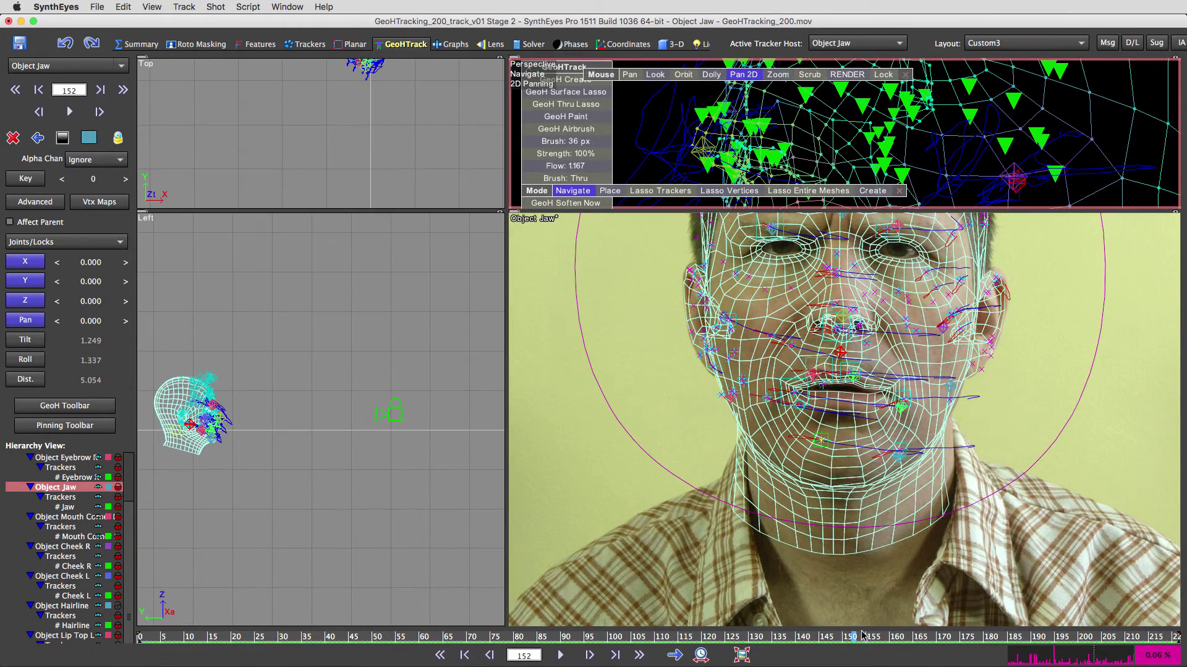
{"action": "left_click_drag", "start_coordinate": [864, 634], "coordinate": [362, 662]}
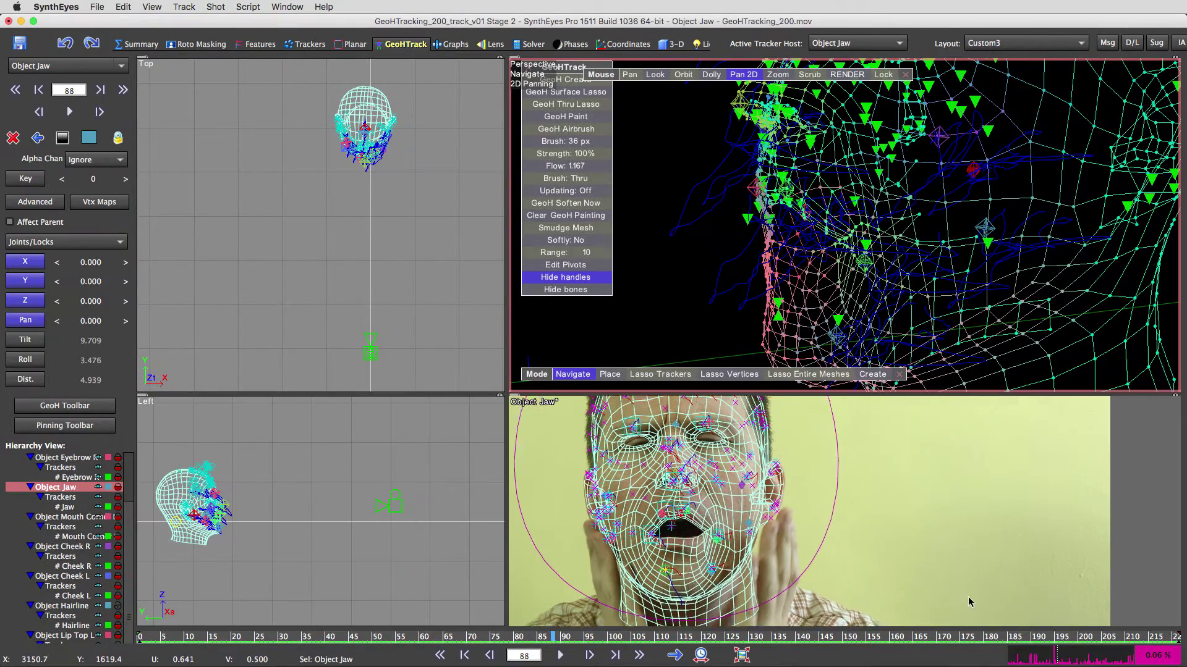
{"action": "left_click_drag", "start_coordinate": [949, 271], "coordinate": [979, 183]}
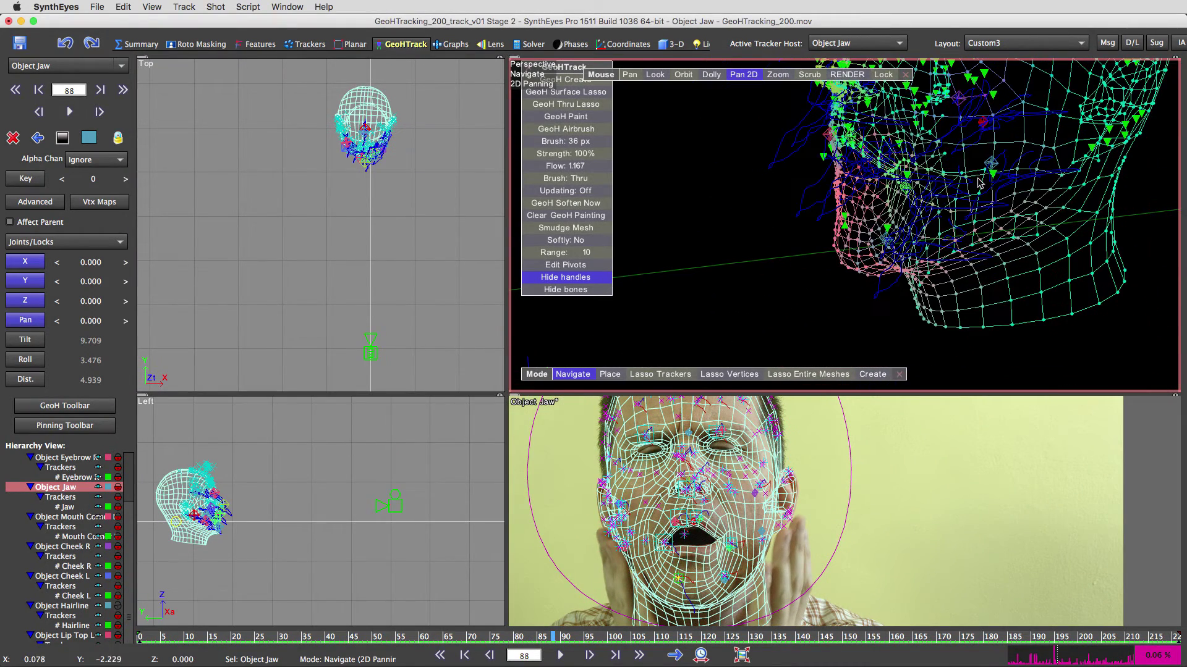
Hide the Cheek R and Cheek L objects and trackers, continuing down the hierarchy through the hairline, lip and nose entries.
{"action": "left_click", "coordinate": [99, 547]}
{"action": "left_click", "coordinate": [98, 557]}
{"action": "left_click", "coordinate": [98, 566]}
{"action": "left_click", "coordinate": [98, 577]}
{"action": "left_click", "coordinate": [98, 587]}
{"action": "left_click", "coordinate": [98, 596]}
{"action": "scroll", "coordinate": [99, 596], "scroll_direction": "down", "scroll_amount": 3}
{"action": "scroll", "coordinate": [99, 596], "scroll_direction": "down", "scroll_amount": 2}
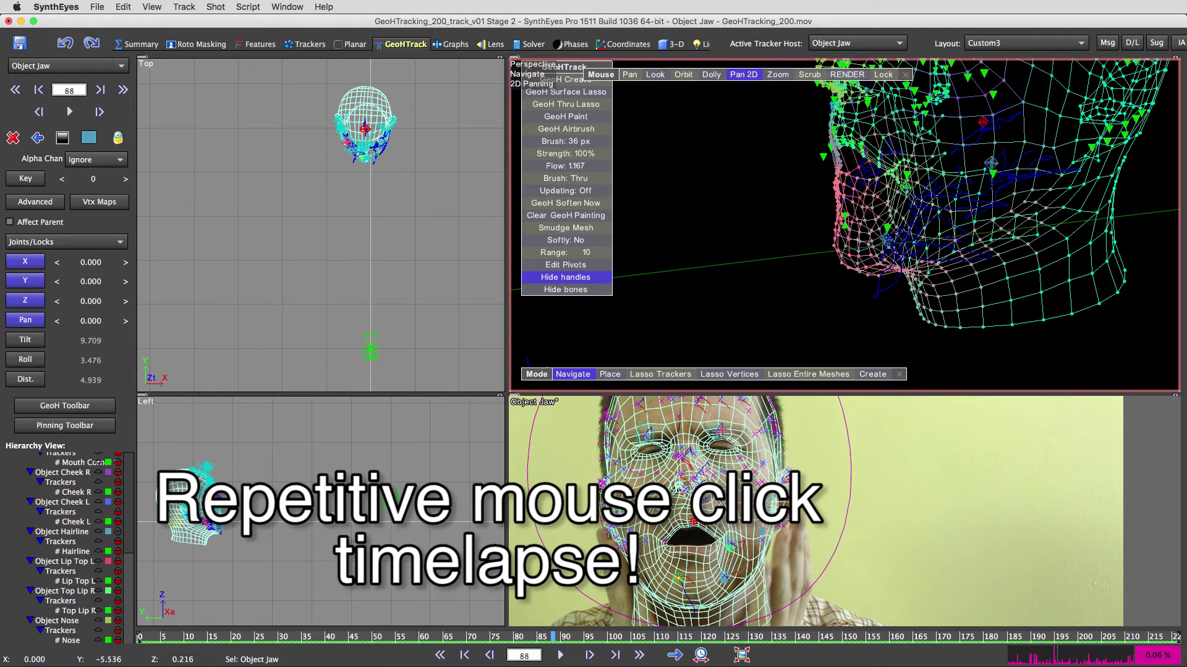
Hide the main head object's trackers and both eyebrow objects with their trackers, leaving Object Jaw and its Jaw tracker shown.
{"action": "scroll", "coordinate": [99, 478], "scroll_direction": "up", "scroll_amount": 5}
{"action": "left_click", "coordinate": [98, 478]}
{"action": "left_click", "coordinate": [98, 478]}
{"action": "left_click", "coordinate": [98, 468]}
{"action": "left_click", "coordinate": [98, 458]}
{"action": "left_click", "coordinate": [99, 497]}
{"action": "left_click", "coordinate": [99, 507]}
{"action": "left_click", "coordinate": [99, 518]}
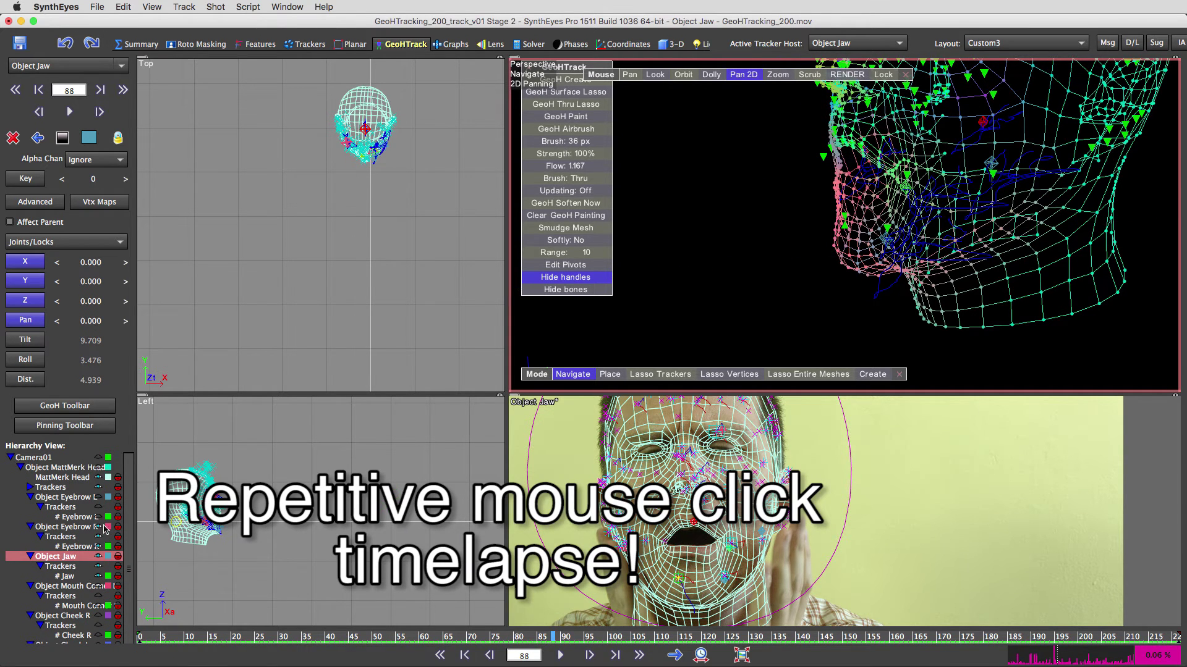
{"action": "left_click", "coordinate": [98, 487]}
{"action": "scroll", "coordinate": [99, 487], "scroll_direction": "down", "scroll_amount": 5}
Select the Jaw tracker and scrub between frames 126 and 71 to examine how its motion opens and closes the jaw.
{"action": "mouse_move", "coordinate": [552, 641]}
{"action": "left_mouse_down"}
{"action": "mouse_move", "coordinate": [507, 640]}
{"action": "mouse_move", "coordinate": [566, 643]}
{"action": "left_mouse_up"}
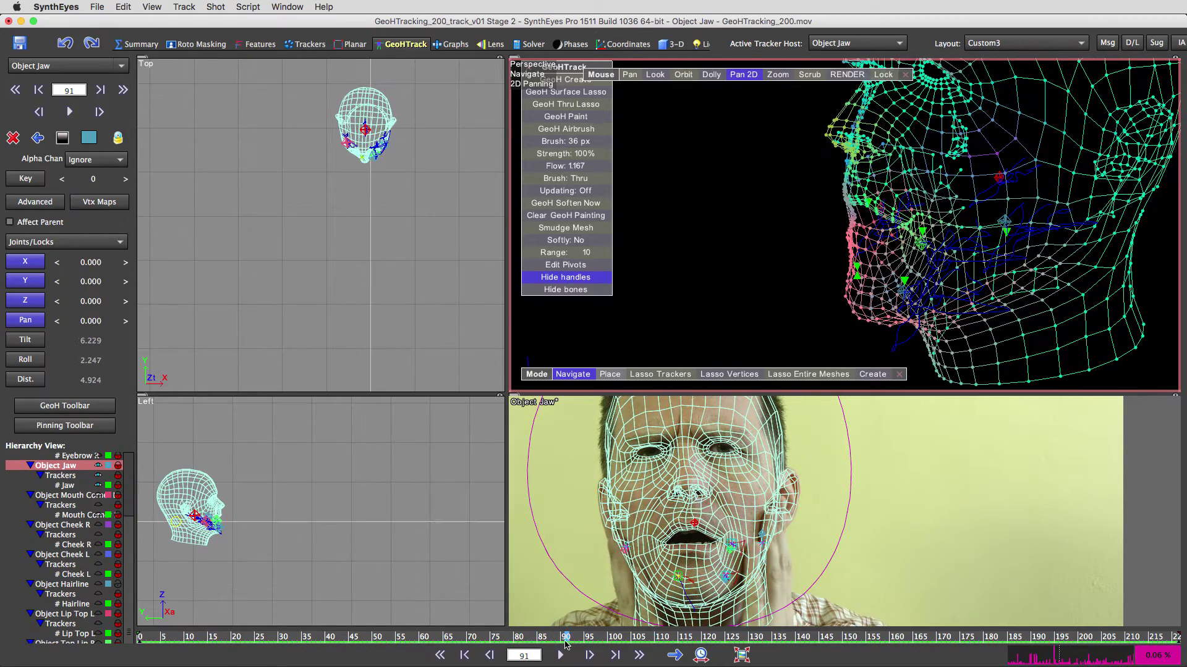
{"action": "left_click", "coordinate": [67, 486]}
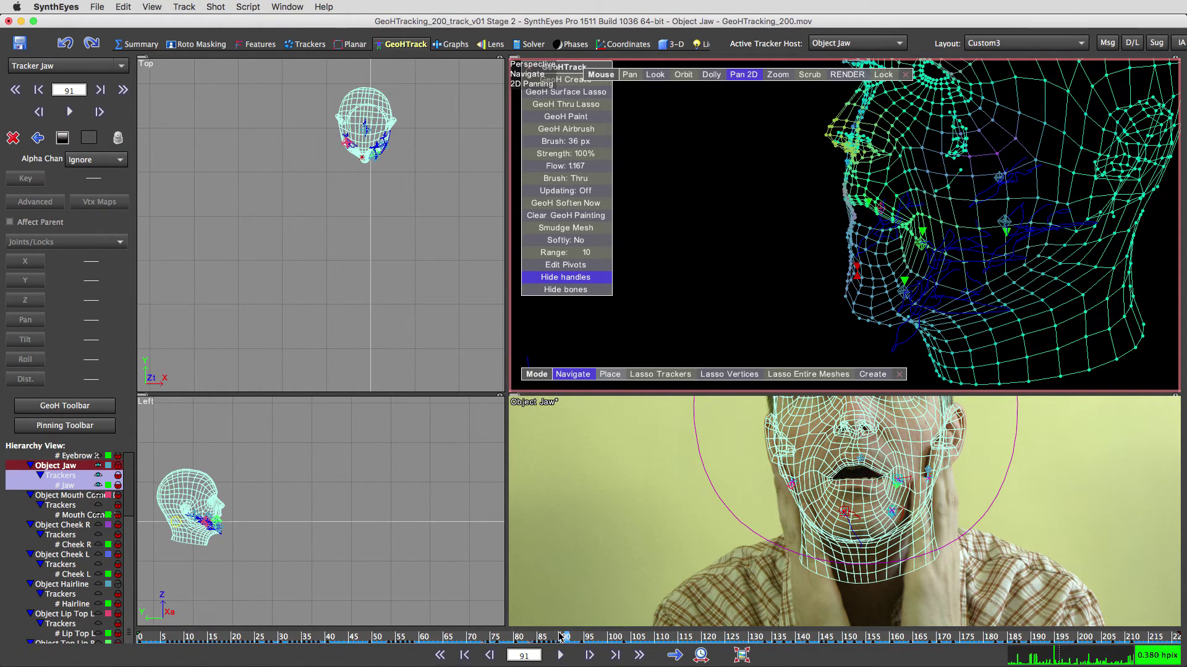
{"action": "left_click_drag", "start_coordinate": [565, 636], "coordinate": [747, 640]}
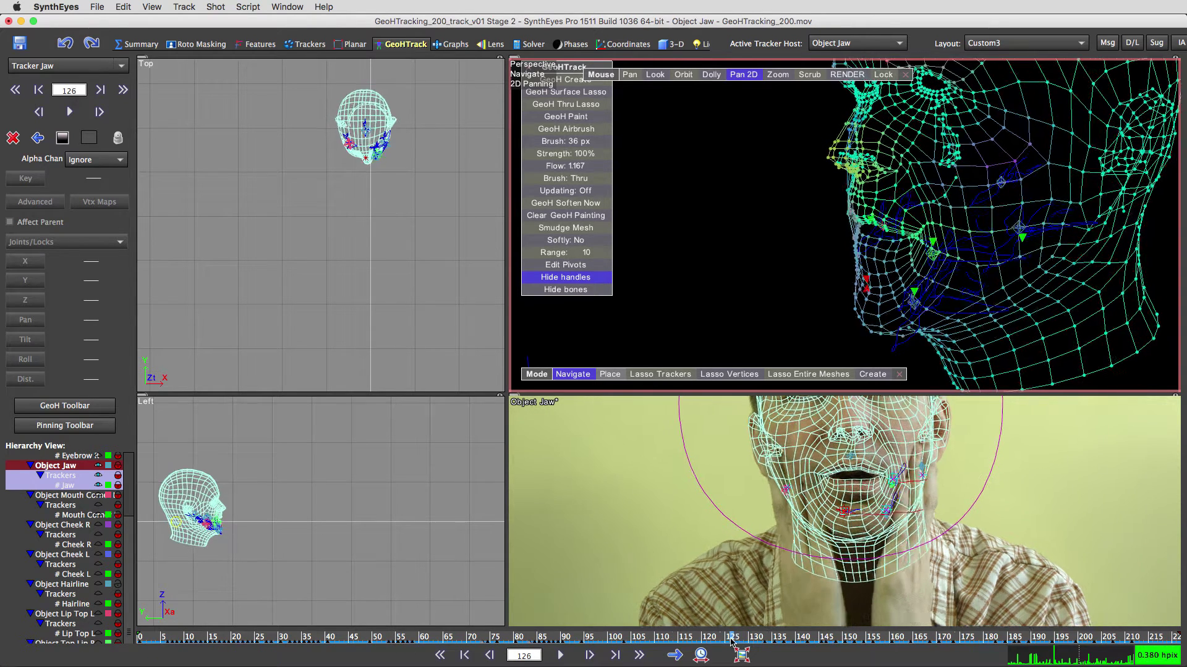
{"action": "left_click_drag", "start_coordinate": [732, 642], "coordinate": [689, 641]}
{"action": "left_click_drag", "start_coordinate": [594, 644], "coordinate": [474, 652]}
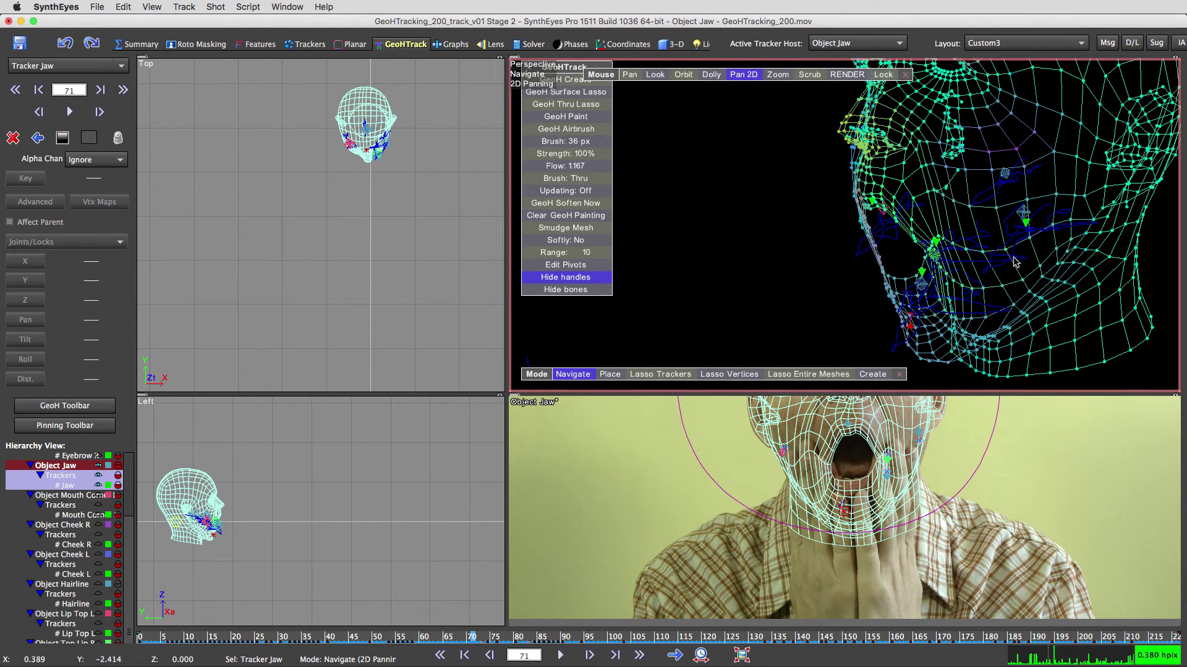
Select Object Jaw, turn its handles on in the perspective view, and scrub to frame 97 to check the pivot's rotation.
{"action": "left_click", "coordinate": [64, 467]}
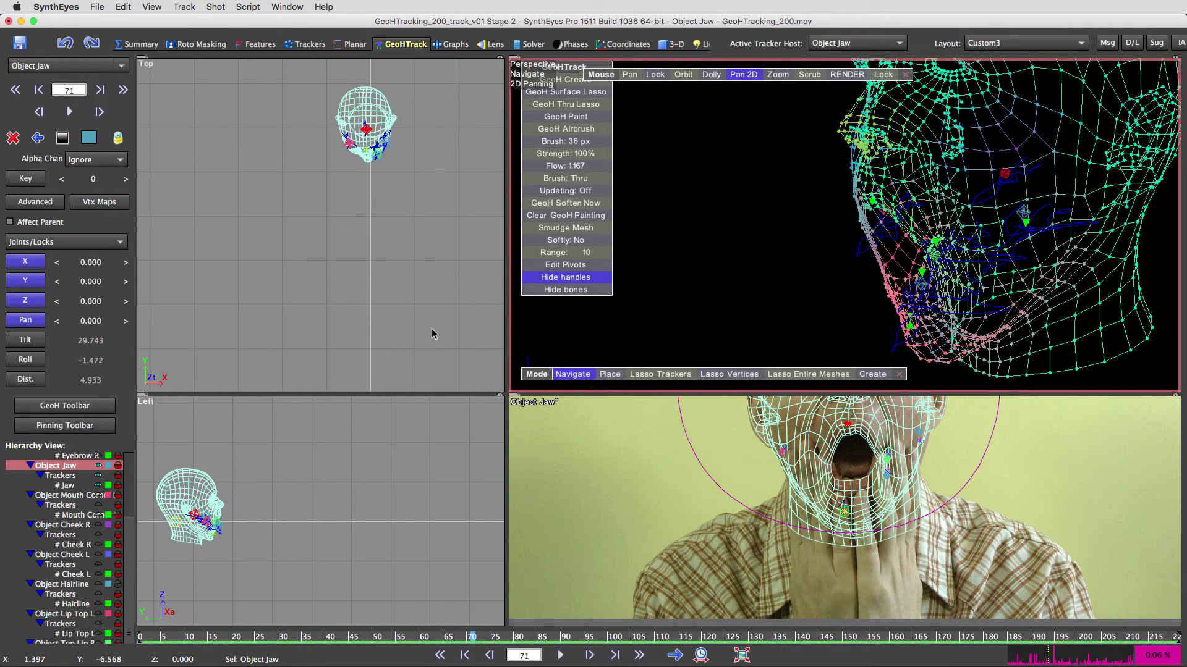
{"action": "left_click", "coordinate": [570, 278]}
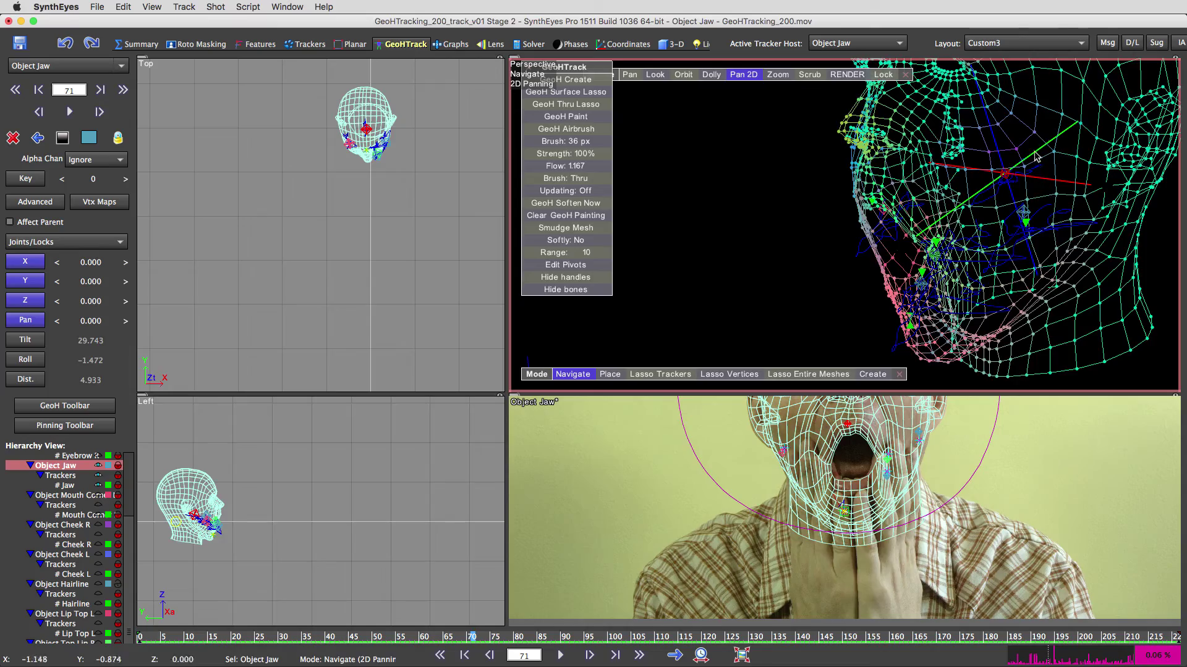
{"action": "left_click", "coordinate": [445, 636]}
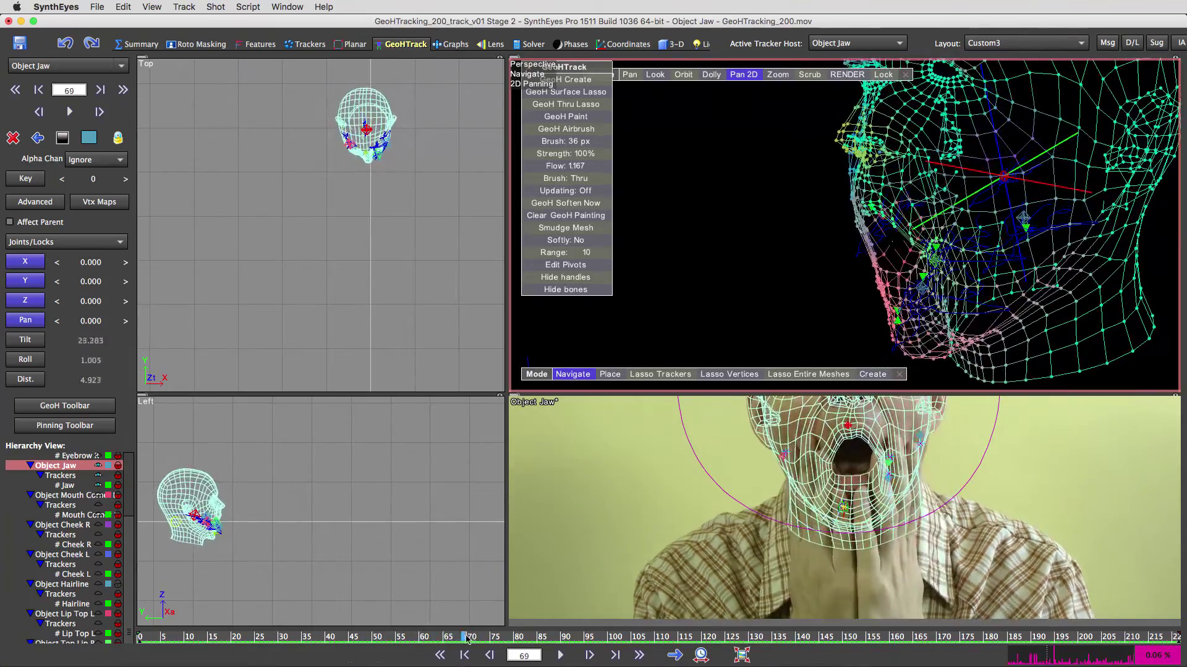
{"action": "left_click_drag", "start_coordinate": [468, 646], "coordinate": [428, 651]}
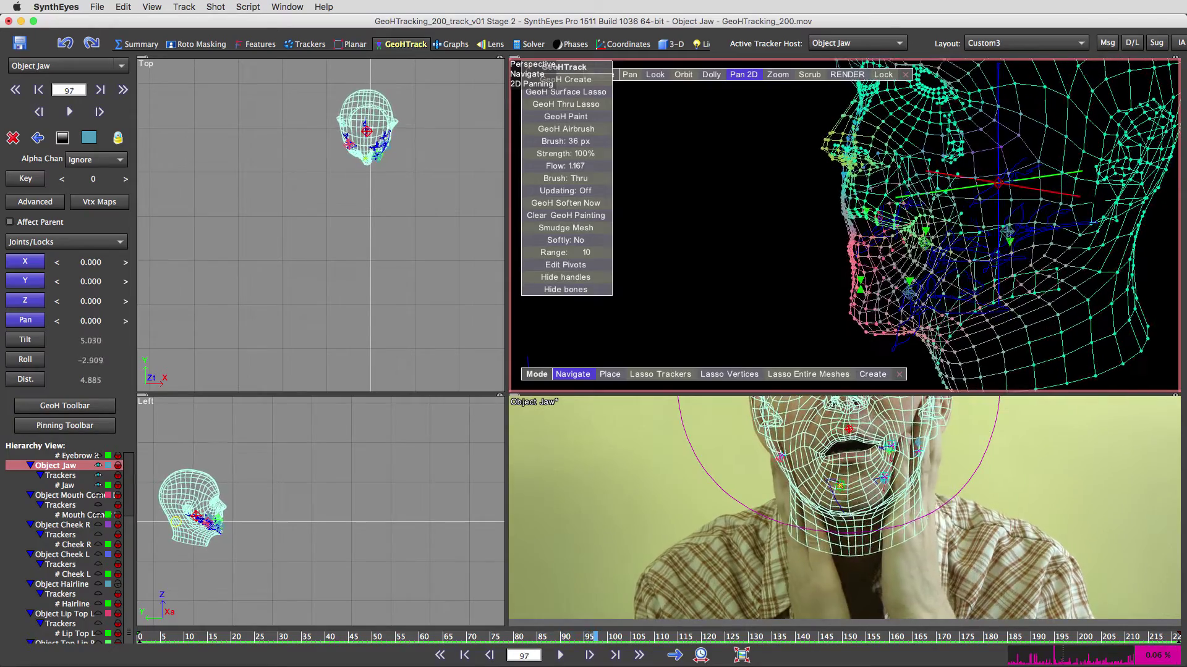
Scrub back to frame 84 and move through the surrounding frames one at a time to examine the jaw's rotation.
{"action": "left_click_drag", "start_coordinate": [596, 638], "coordinate": [525, 638]}
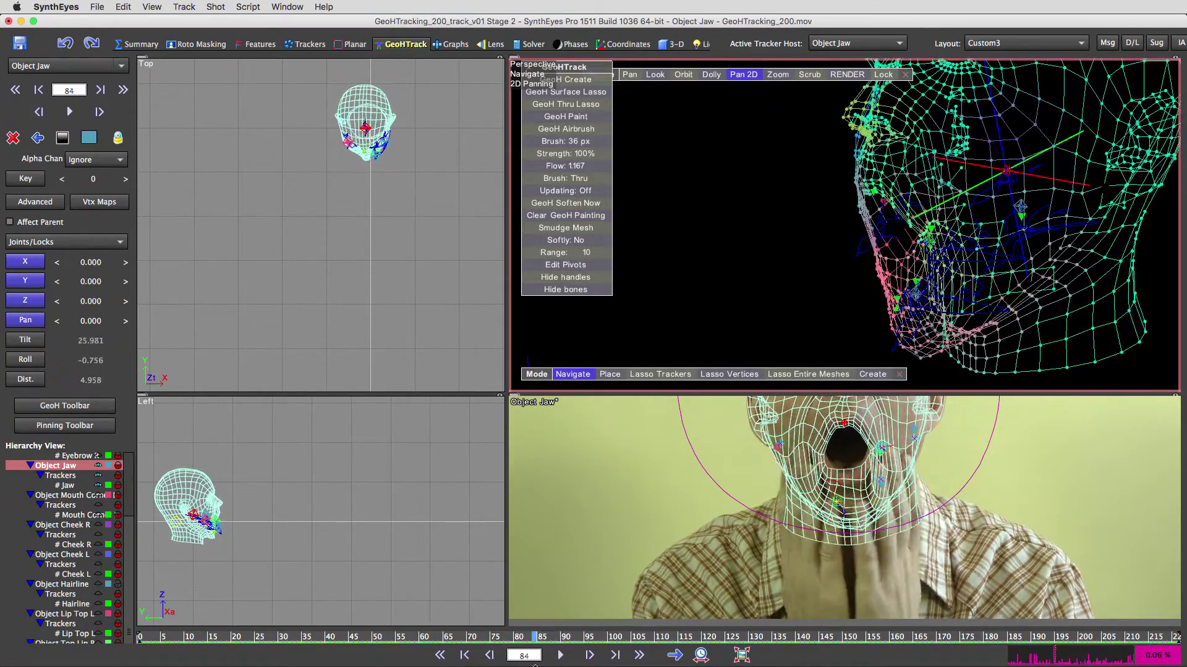
{"action": "key", "text": "Left"}
{"action": "key", "text": "Left"}
{"action": "key", "text": "Left"}
{"action": "key", "text": "Left"}
{"action": "key", "text": "Left"}
{"action": "key", "text": "Left"}
{"action": "key", "text": "Left"}
{"action": "key", "text": "Left"}
{"action": "key", "text": "Left"}
{"action": "key", "text": "Left"}
{"action": "key", "text": "Left"}
{"action": "key", "text": "Left"}
{"action": "key", "text": "Left"}
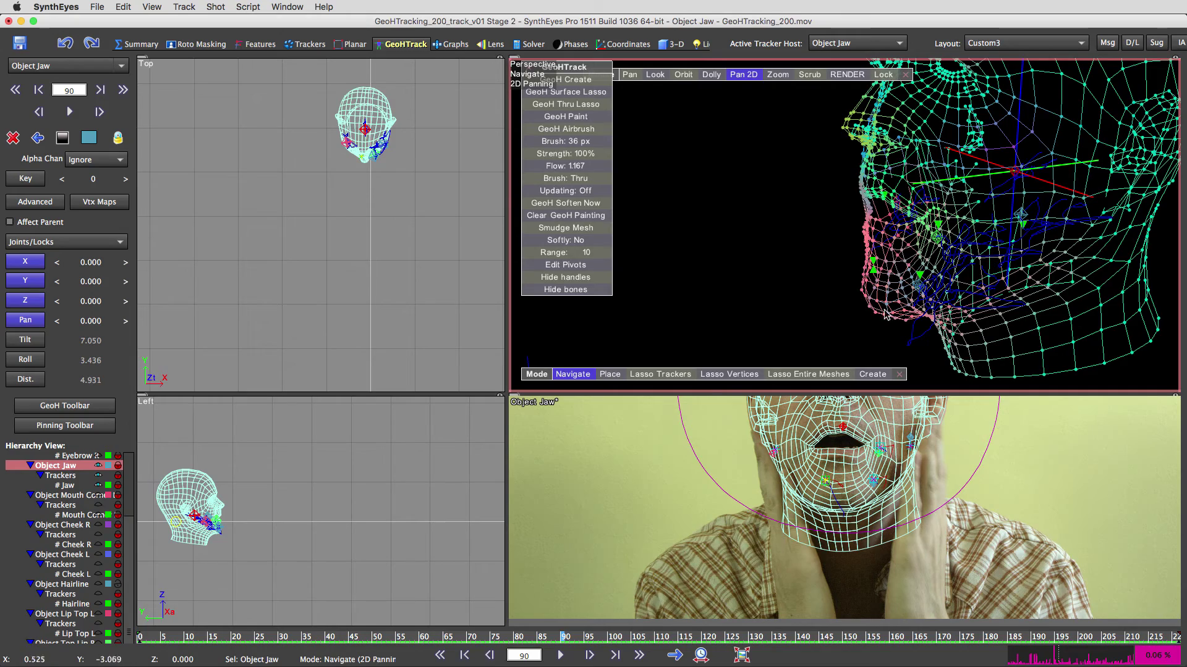
Scrub the shot to about frame 105 and show the whole head in the camera view to review the jaw track.
{"action": "left_click", "coordinate": [679, 655]}
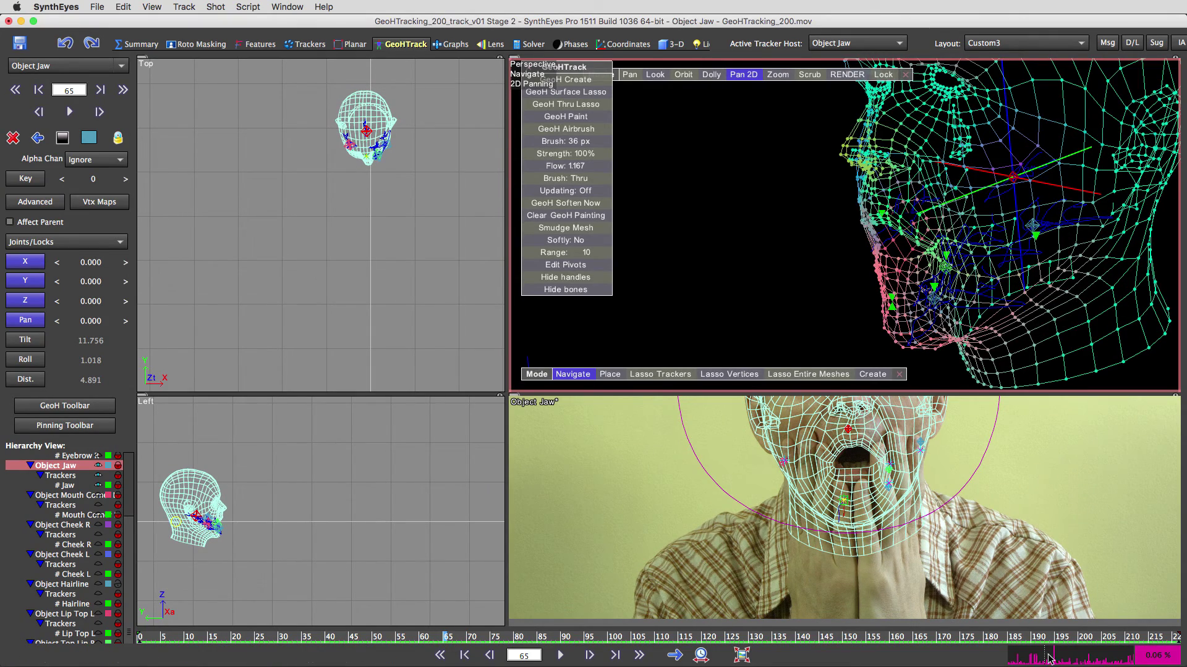
{"action": "left_click_drag", "start_coordinate": [1127, 637], "coordinate": [1079, 638]}
{"action": "mouse_move", "coordinate": [946, 640]}
{"action": "left_mouse_down"}
{"action": "mouse_move", "coordinate": [643, 587]}
{"action": "mouse_move", "coordinate": [636, 609]}
{"action": "mouse_move", "coordinate": [668, 623]}
{"action": "mouse_move", "coordinate": [630, 612]}
{"action": "left_mouse_up"}
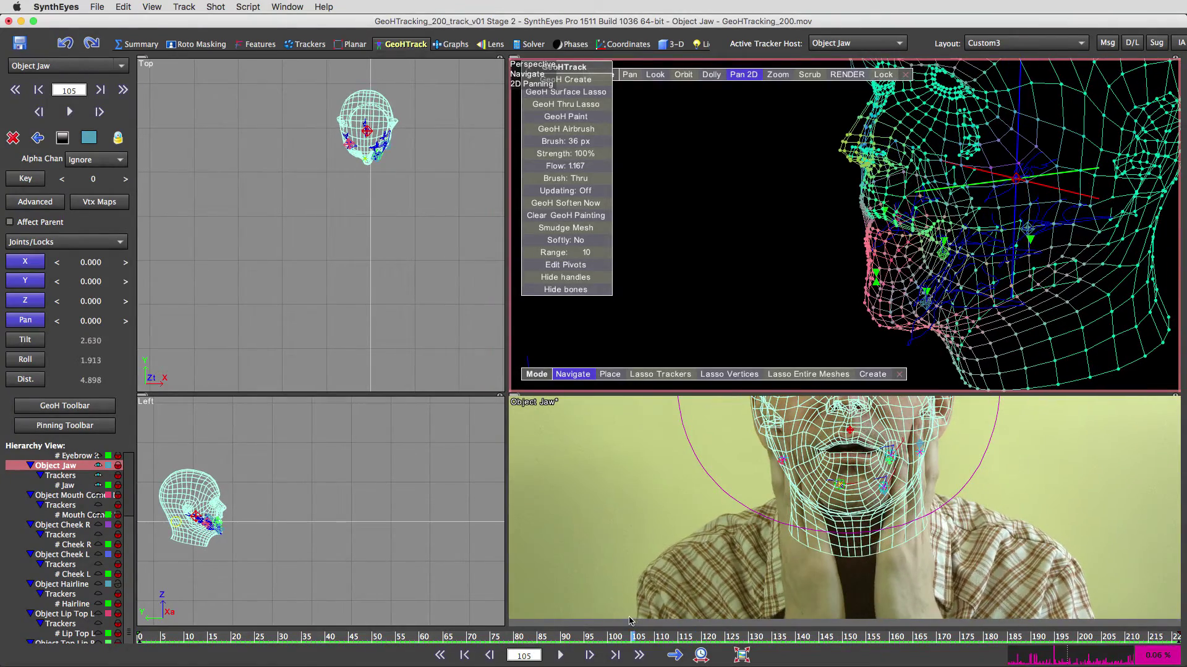
{"action": "scroll", "coordinate": [933, 505], "scroll_direction": "down", "scroll_amount": 5}
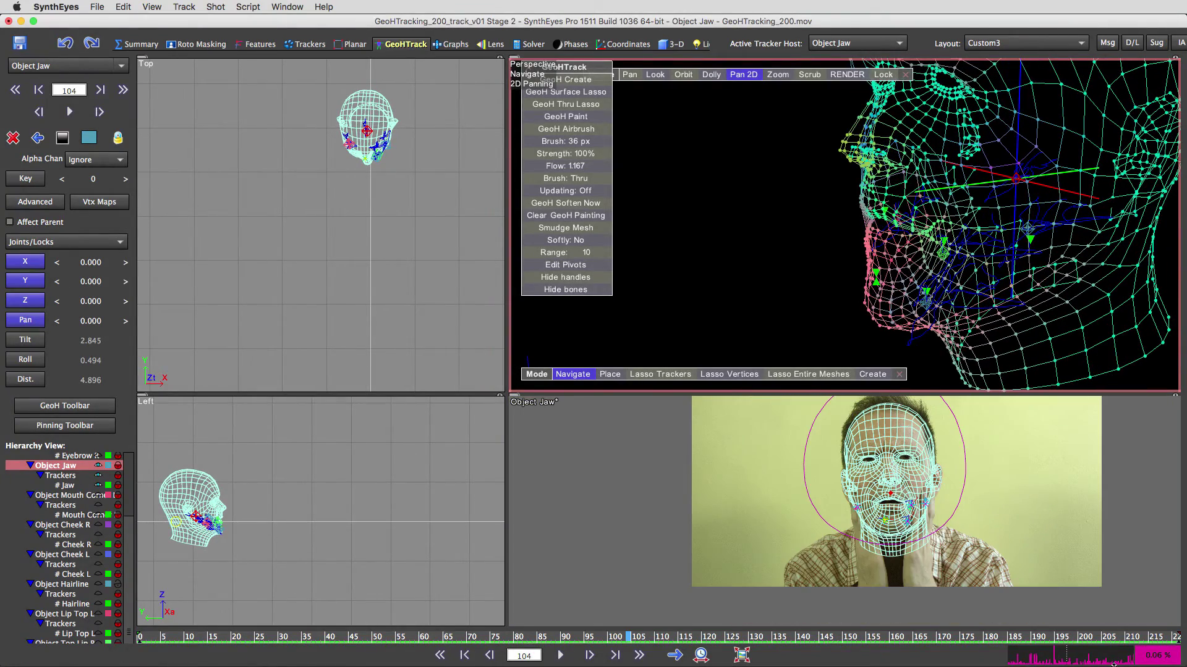